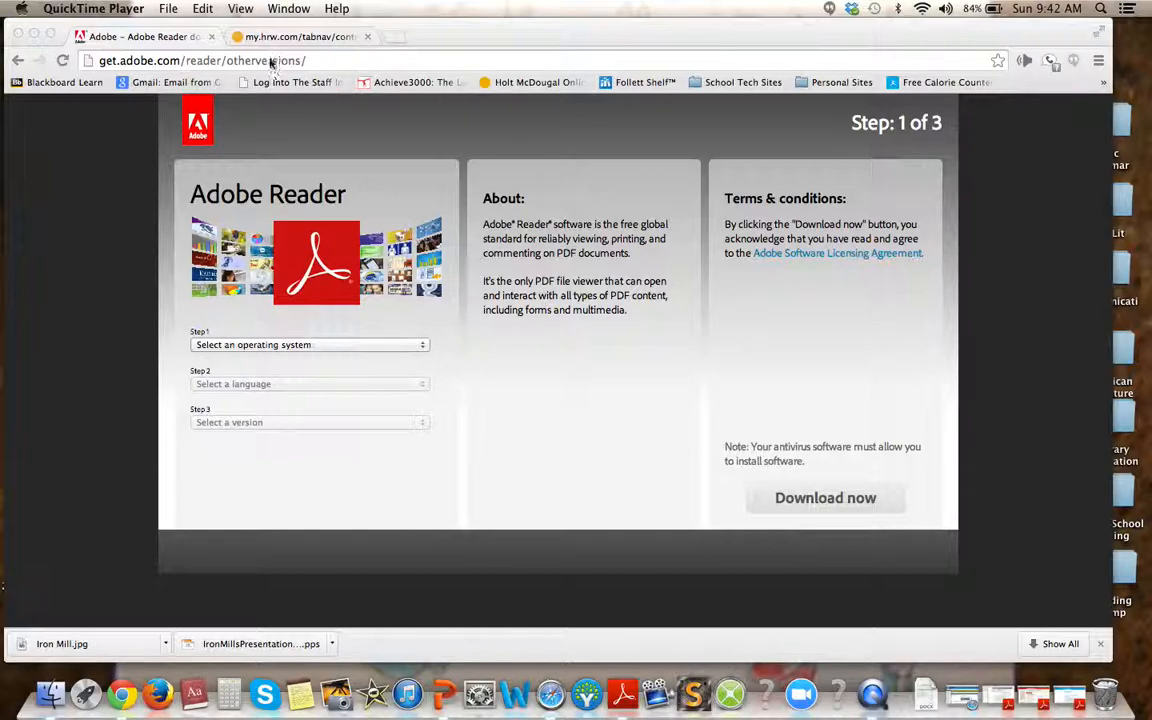
# Configure the Adobe Reader download for Windows 8, English, and version Reader 11.0.08 English for Windows
pyautogui.click(270, 60)
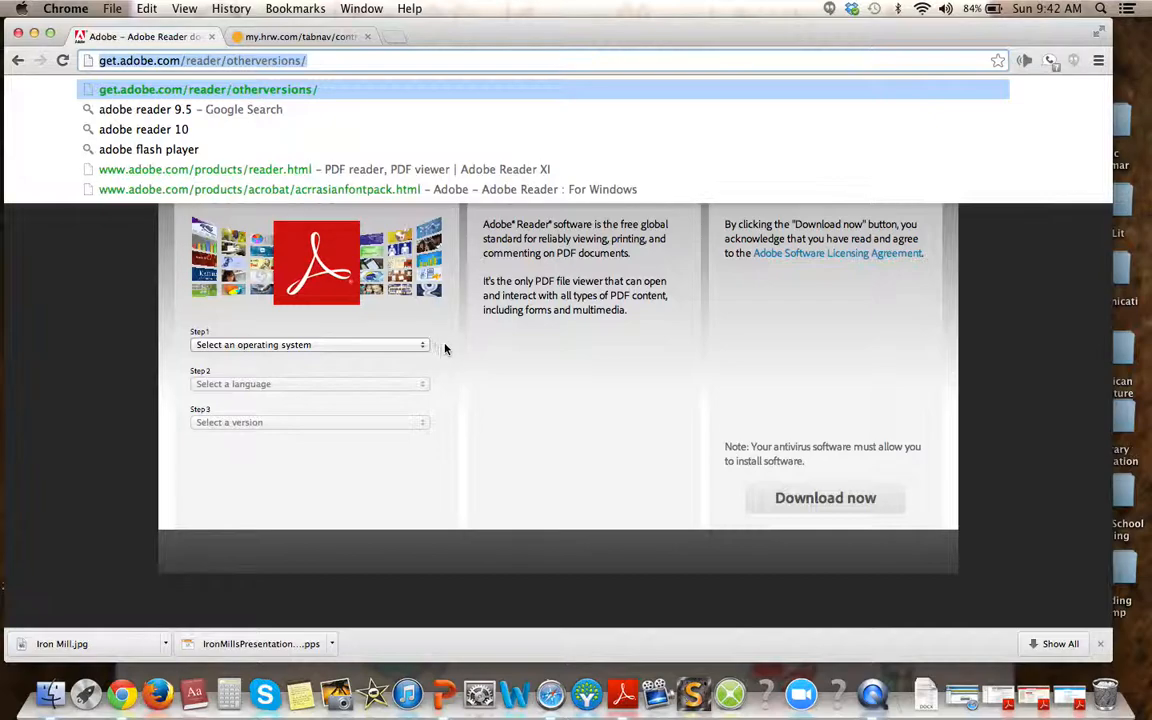
pyautogui.click(461, 364)
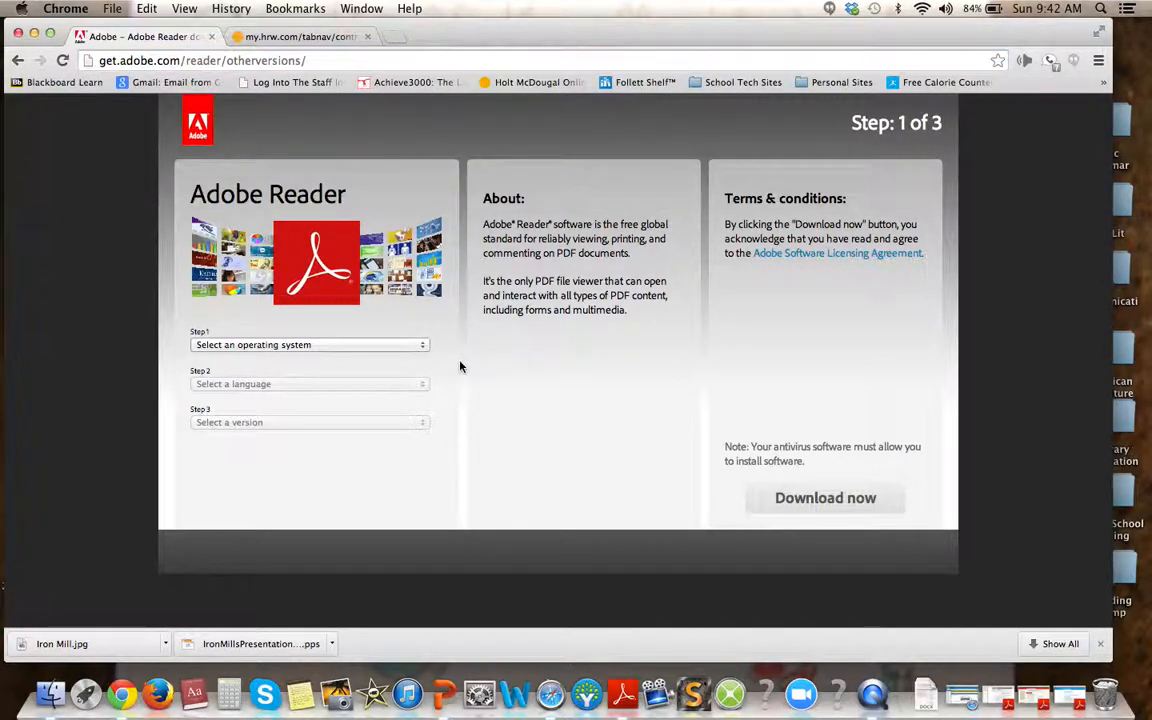
pyautogui.click(349, 346)
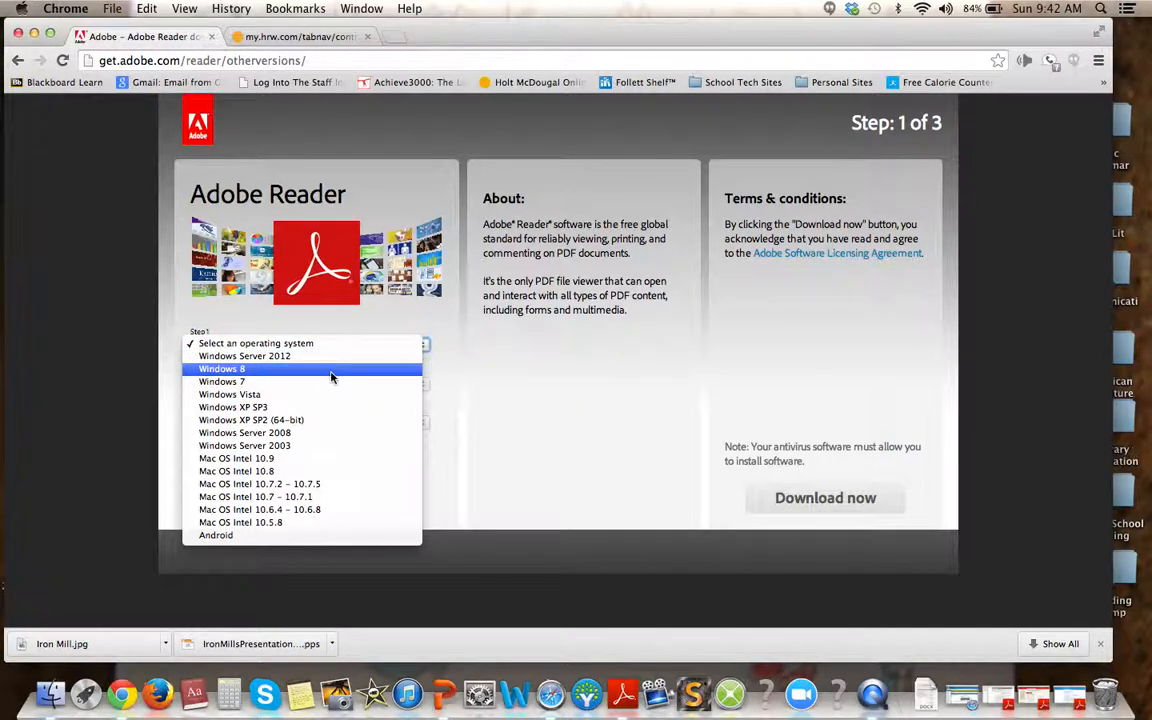
pyautogui.click(334, 369)
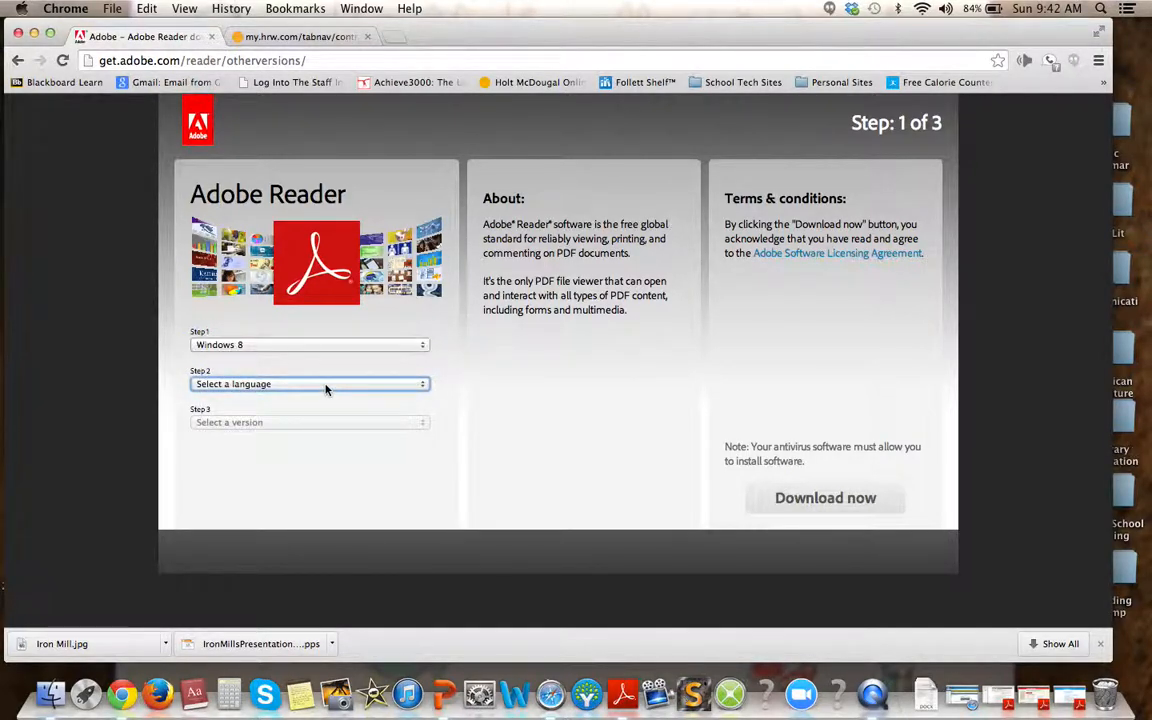
pyautogui.click(326, 388)
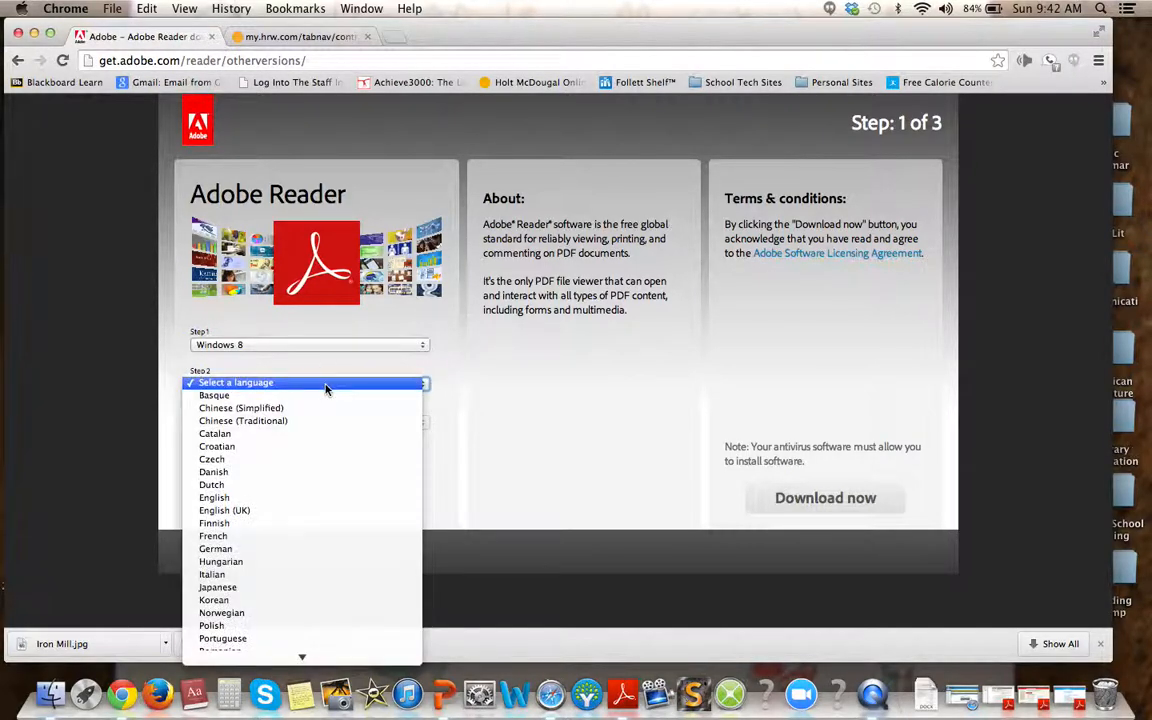
pyautogui.click(298, 498)
pyautogui.click(301, 427)
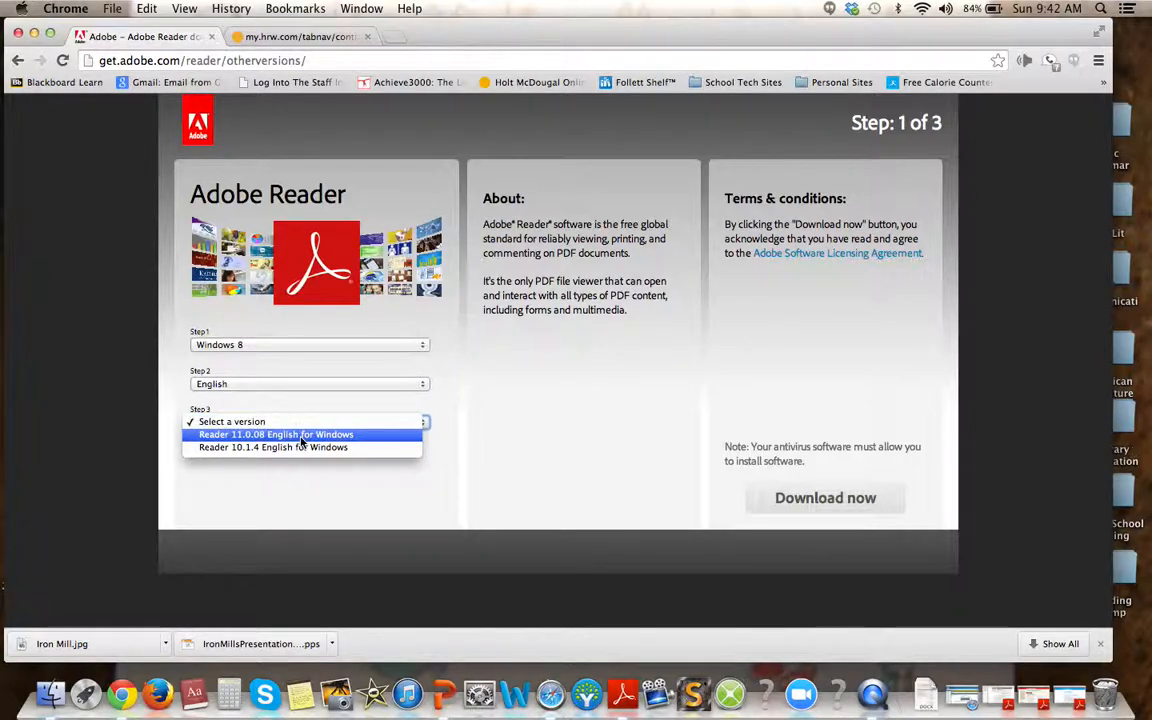
pyautogui.click(301, 435)
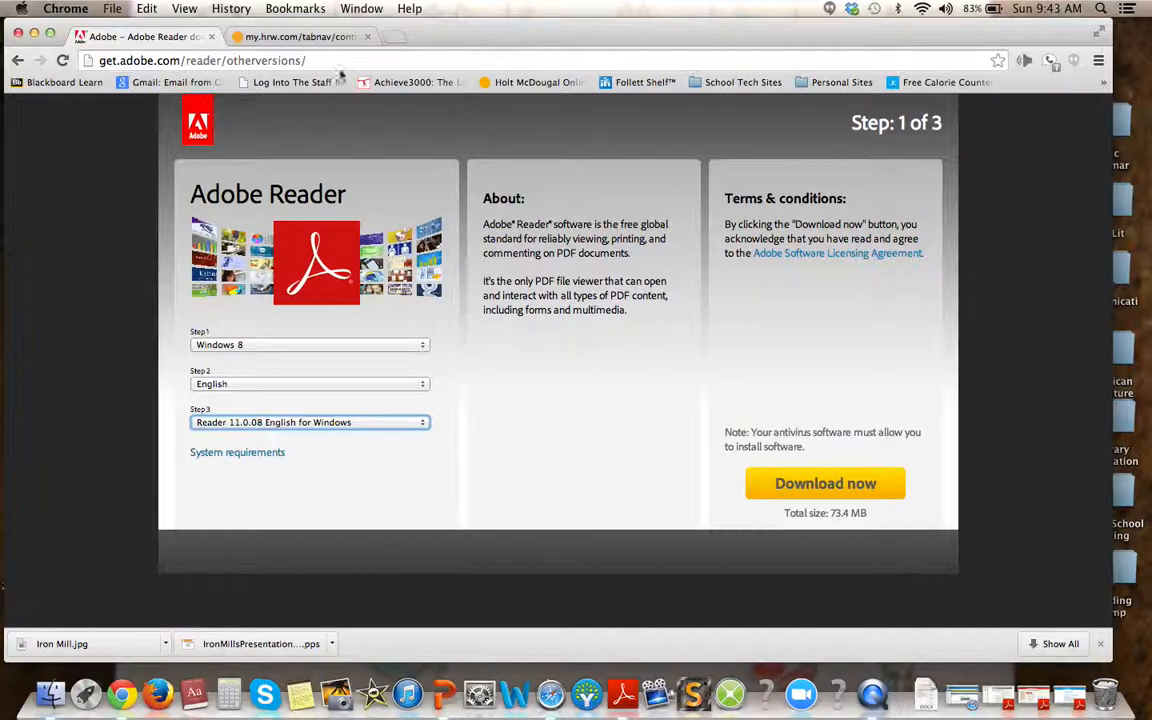
# Switch to the Holt McDougal textbook site and open the Accessible Pages PDF for The Declaration of Independence
pyautogui.click(316, 38)
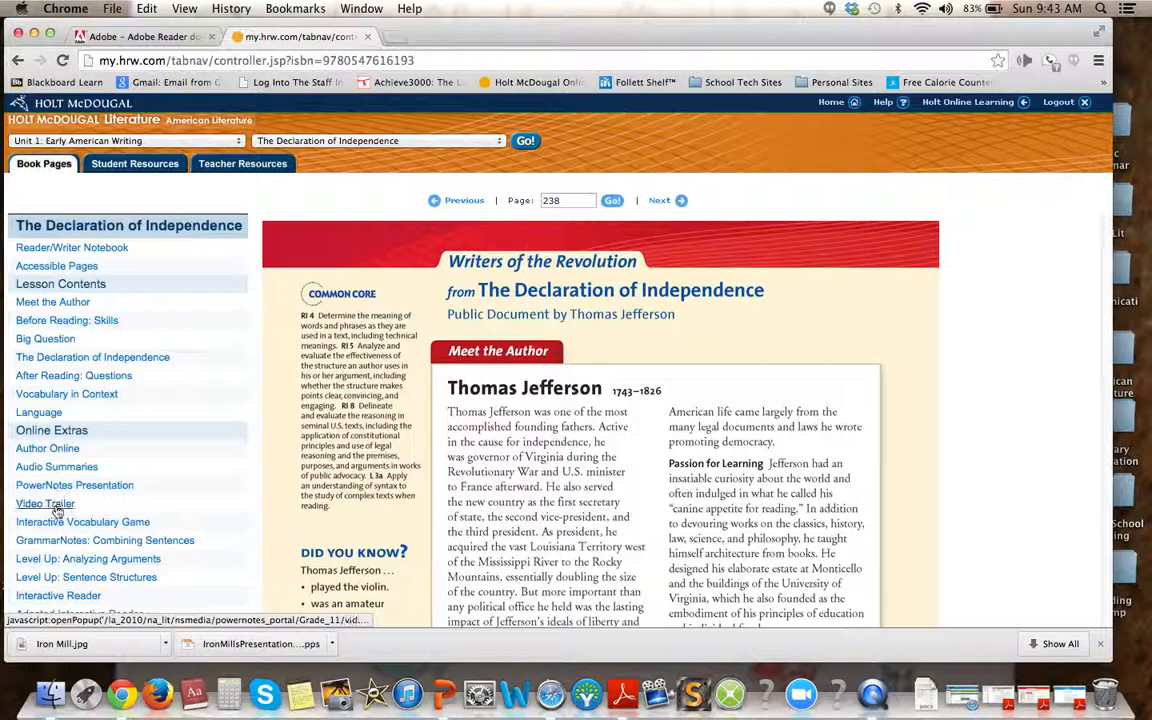
pyautogui.click(57, 267)
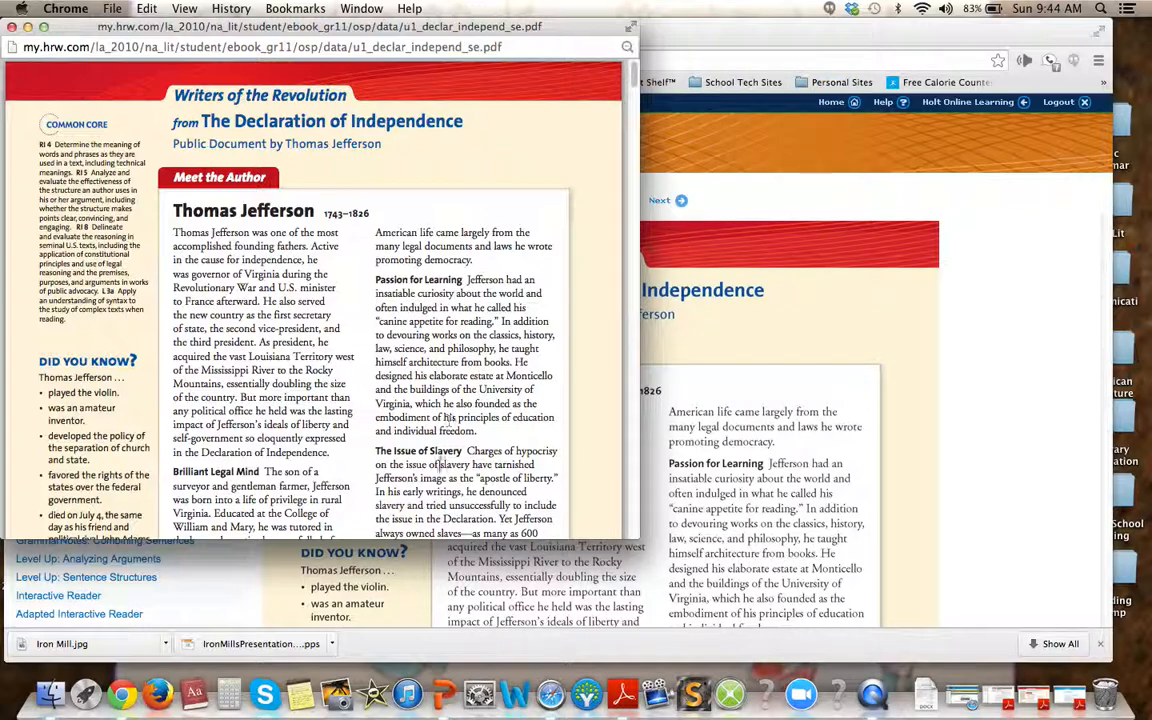
pyautogui.moveTo(447, 500)
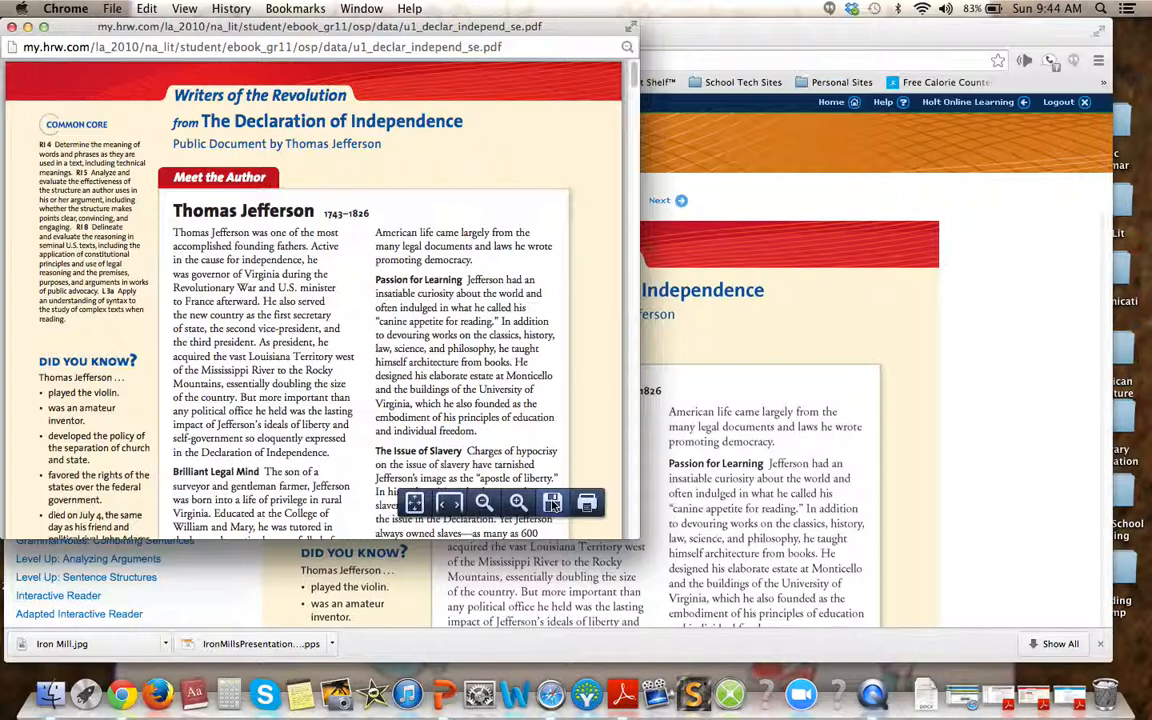
# Enlarge the PDF window, look through the After Reading pages, and close the window
pyautogui.click(636, 535)
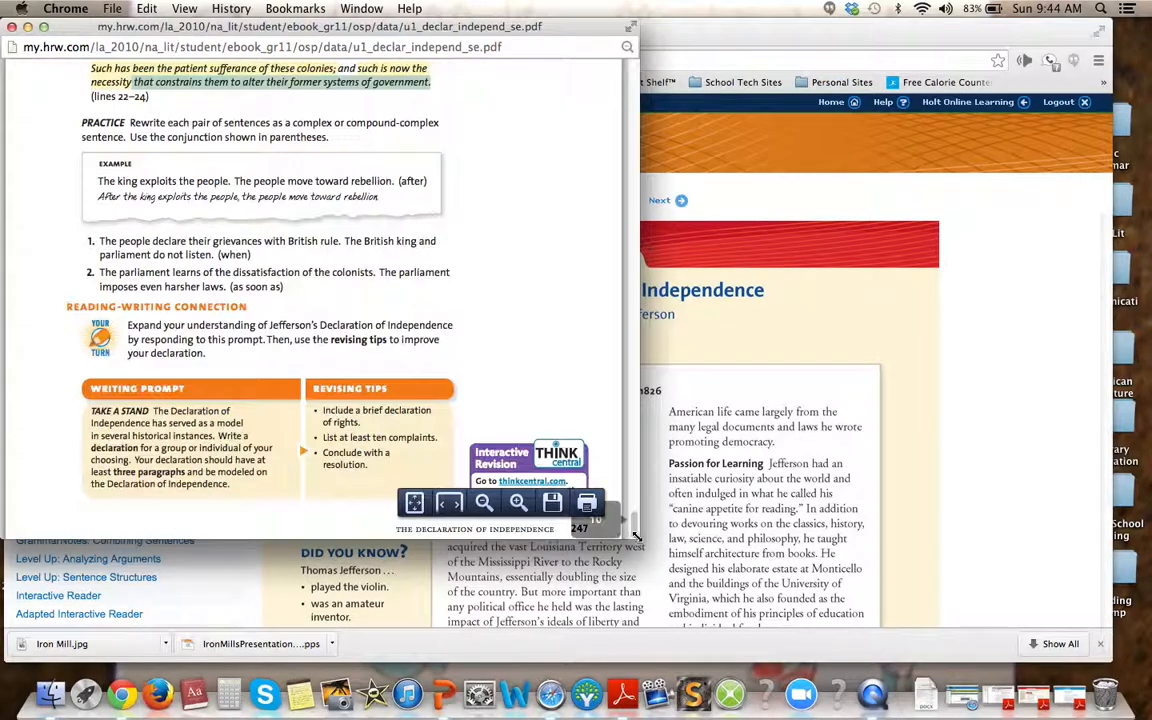
pyautogui.moveTo(637, 537); pyautogui.dragTo(1088, 483)
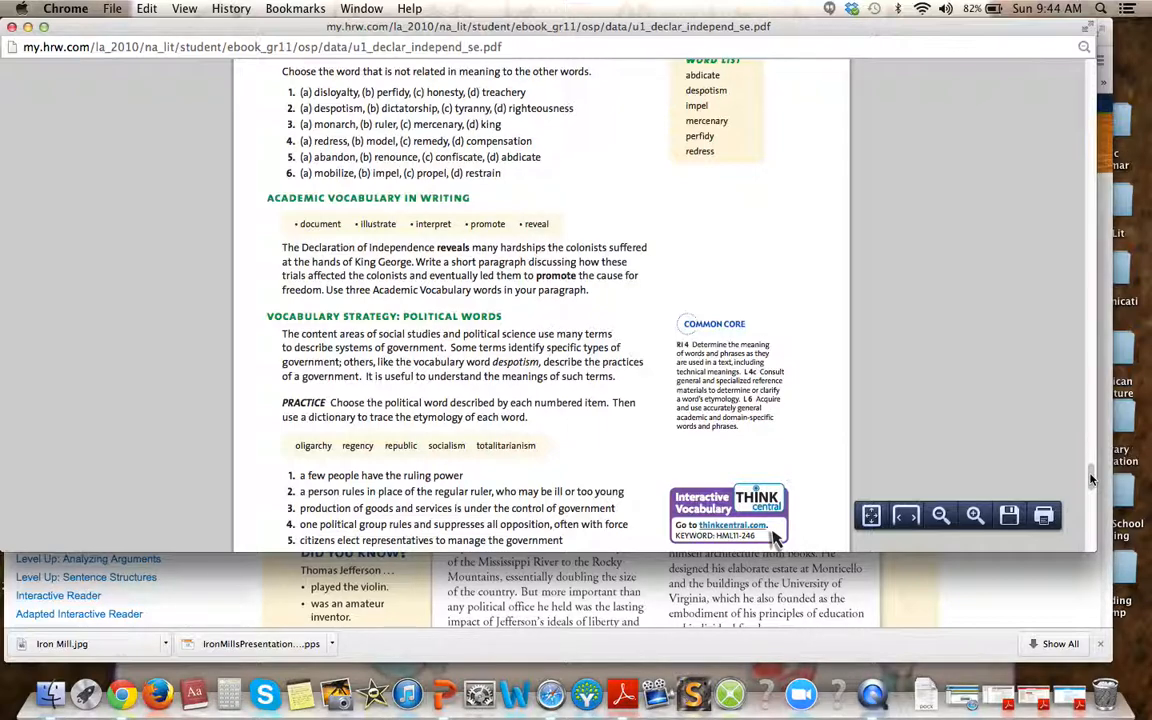
pyautogui.moveTo(1091, 480); pyautogui.dragTo(1083, 421)
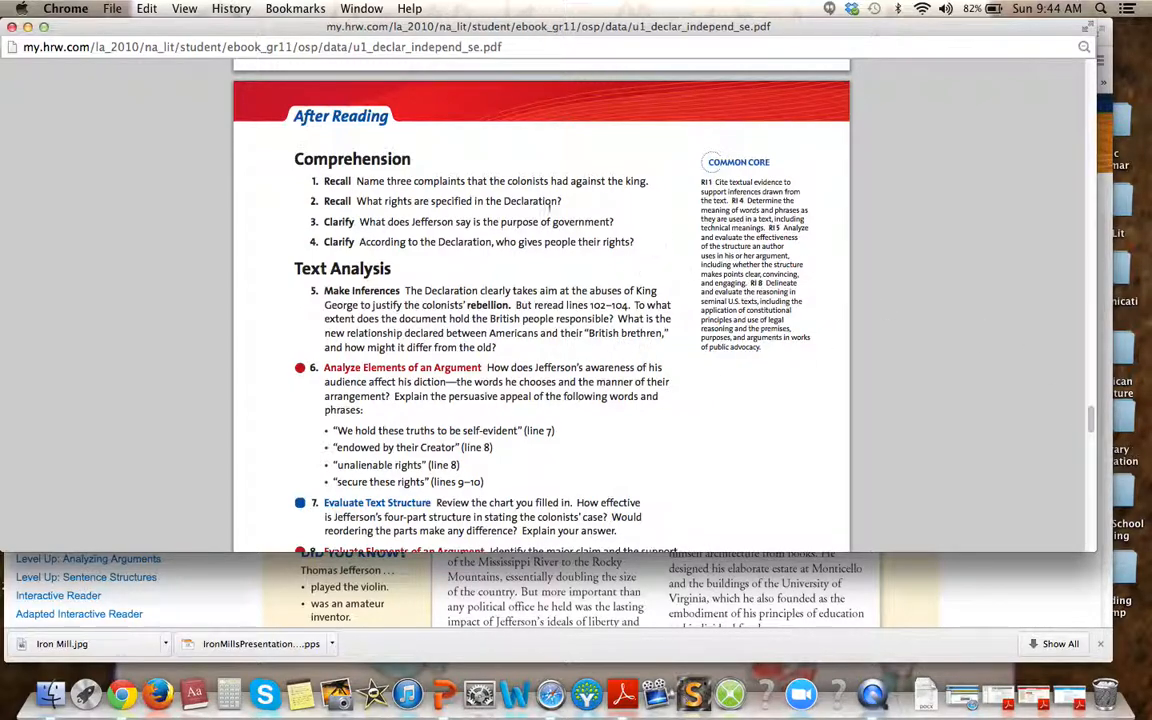
pyautogui.click(11, 27)
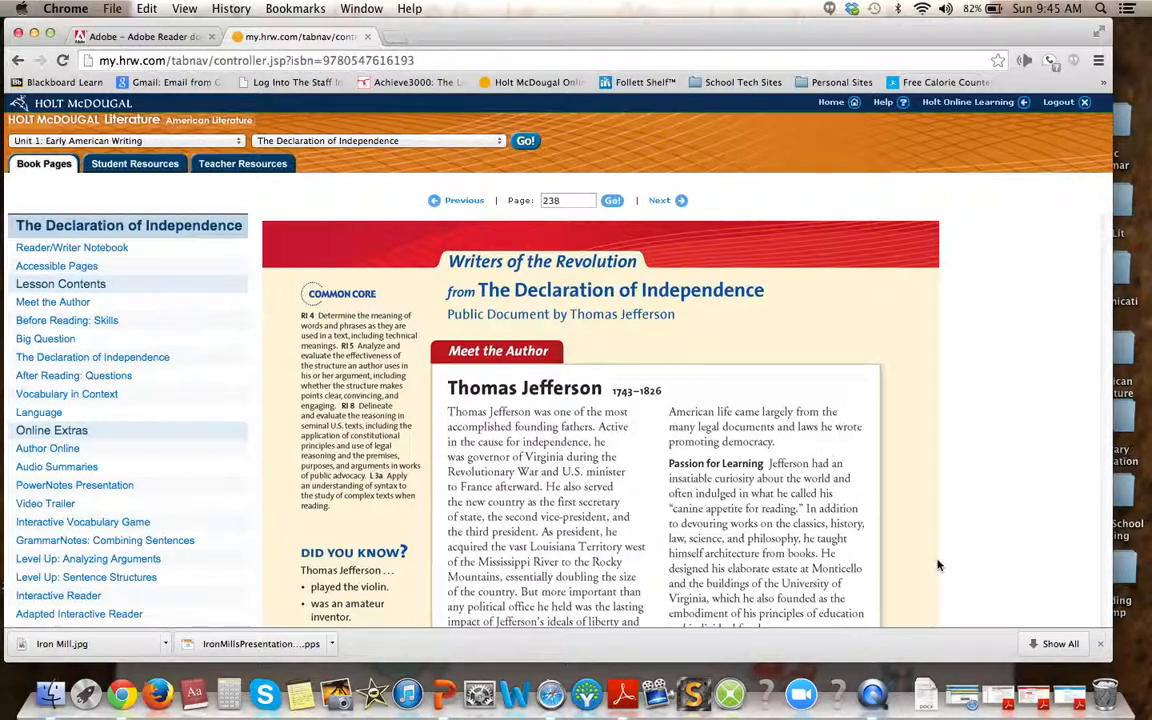
# Bring up Declaration of Independence.pdf in Adobe Reader, move its window up, and go to page 3
pyautogui.click(1040, 700)
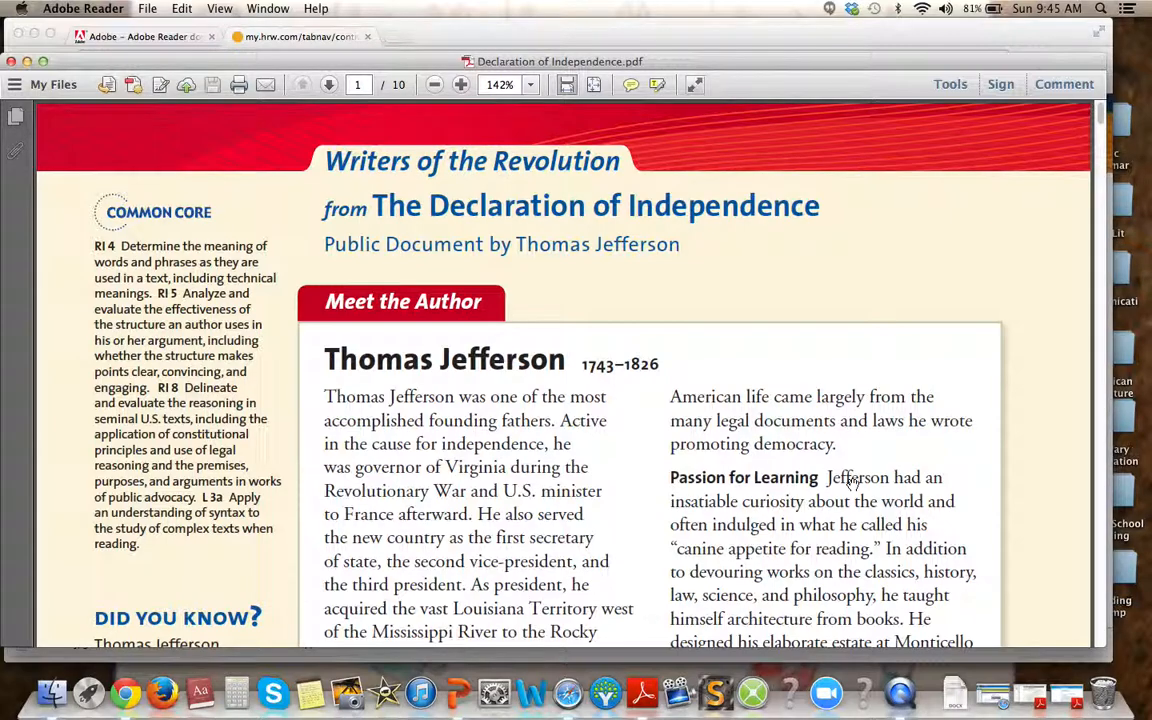
pyautogui.moveTo(790, 64); pyautogui.dragTo(792, 30)
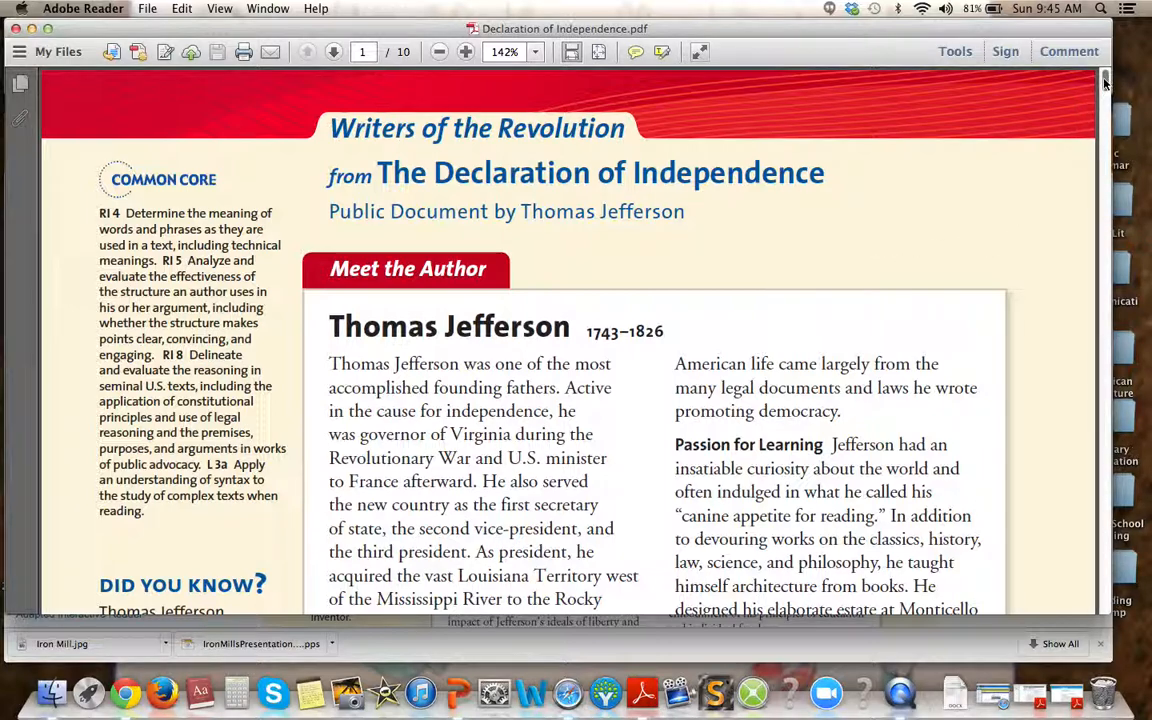
pyautogui.moveTo(1105, 80); pyautogui.dragTo(1075, 216)
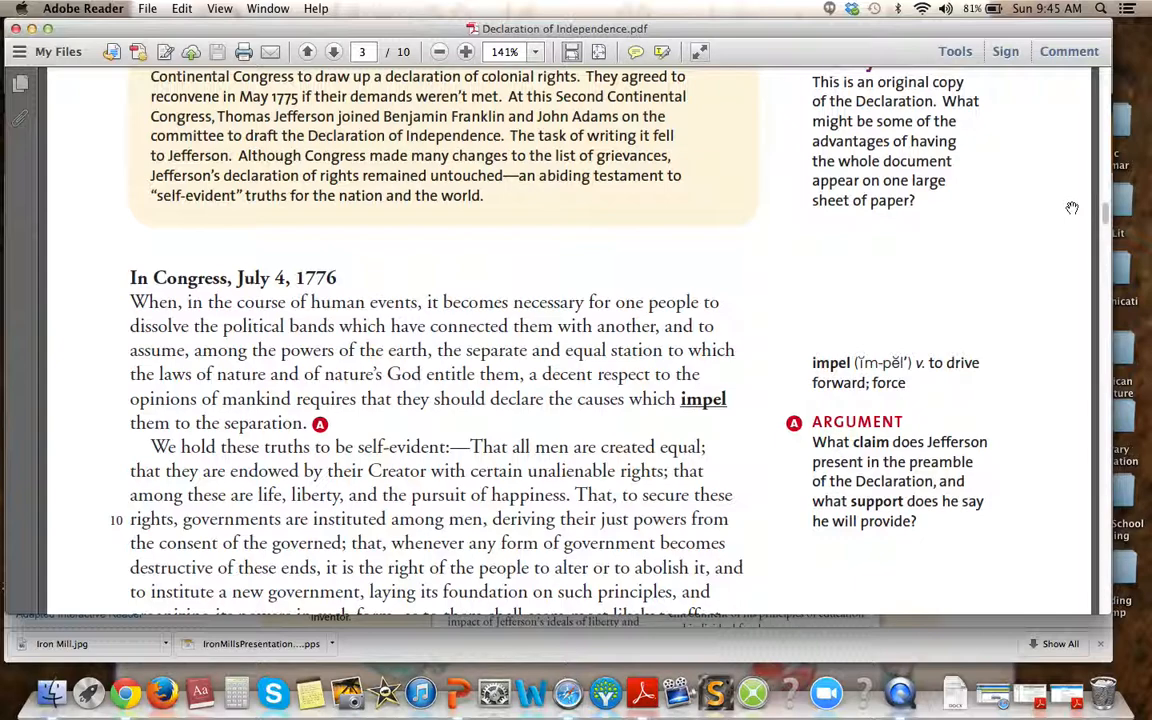
# Highlight the words "When, in the course of human events, it becomes necessary for one people" on page 3
pyautogui.click(1070, 52)
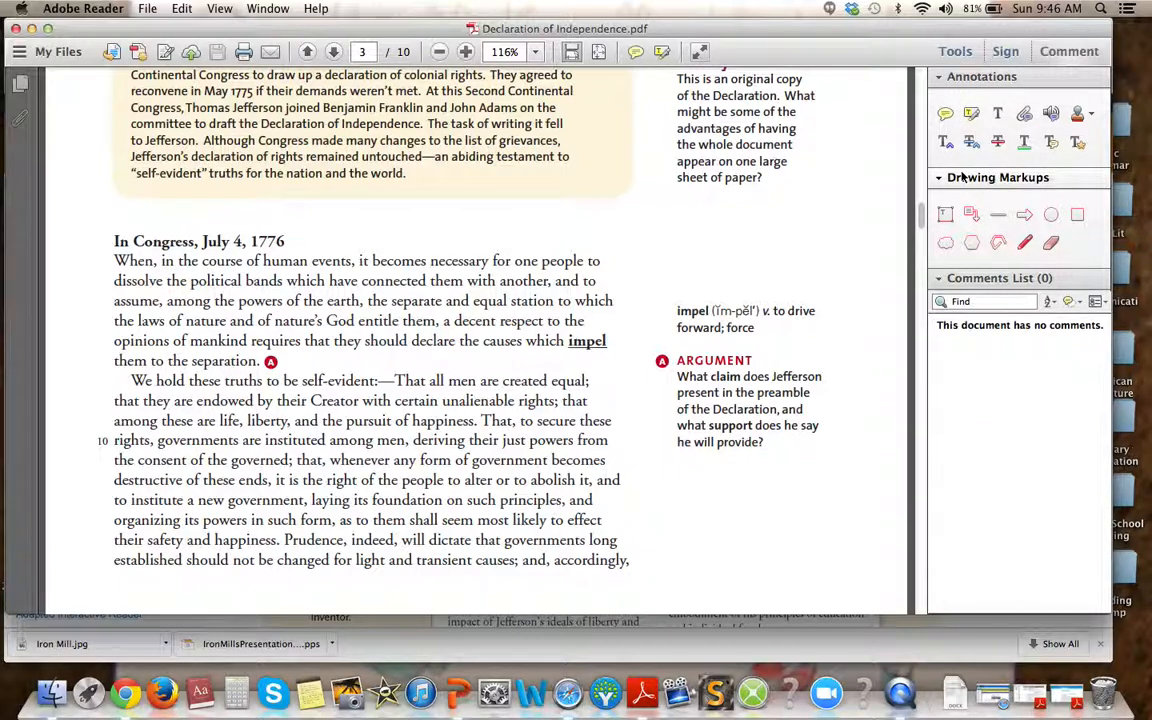
pyautogui.click(973, 114)
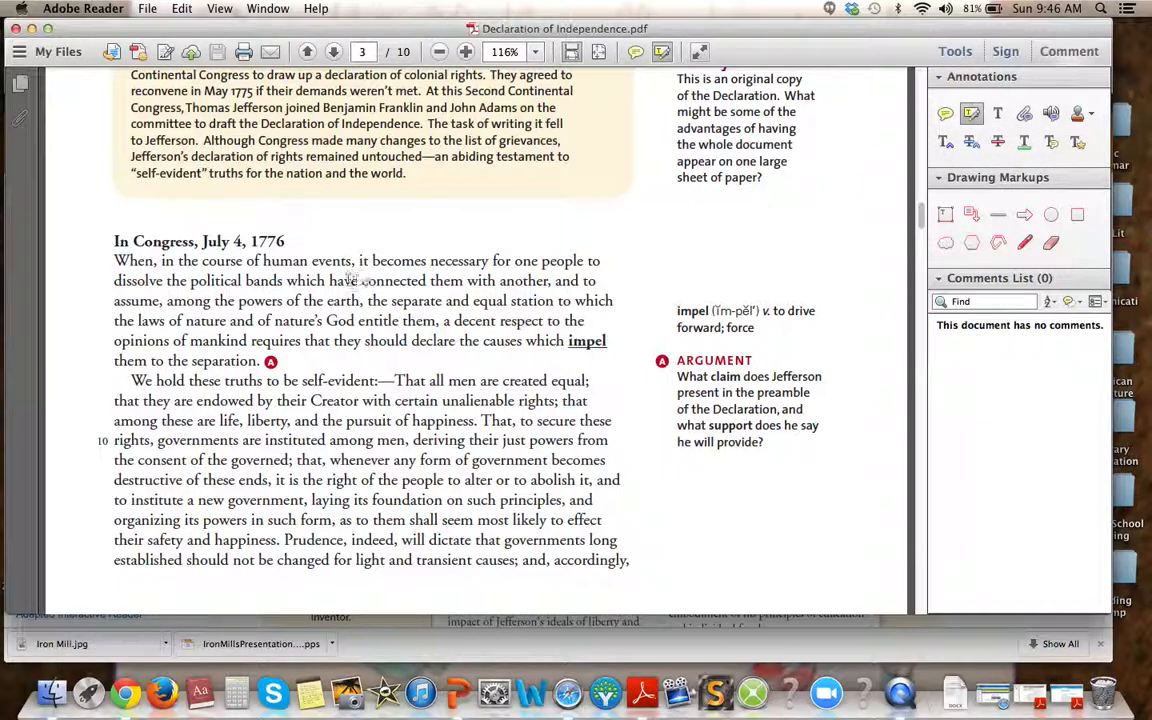
pyautogui.click(112, 260)
pyautogui.moveTo(112, 260); pyautogui.dragTo(577, 262)
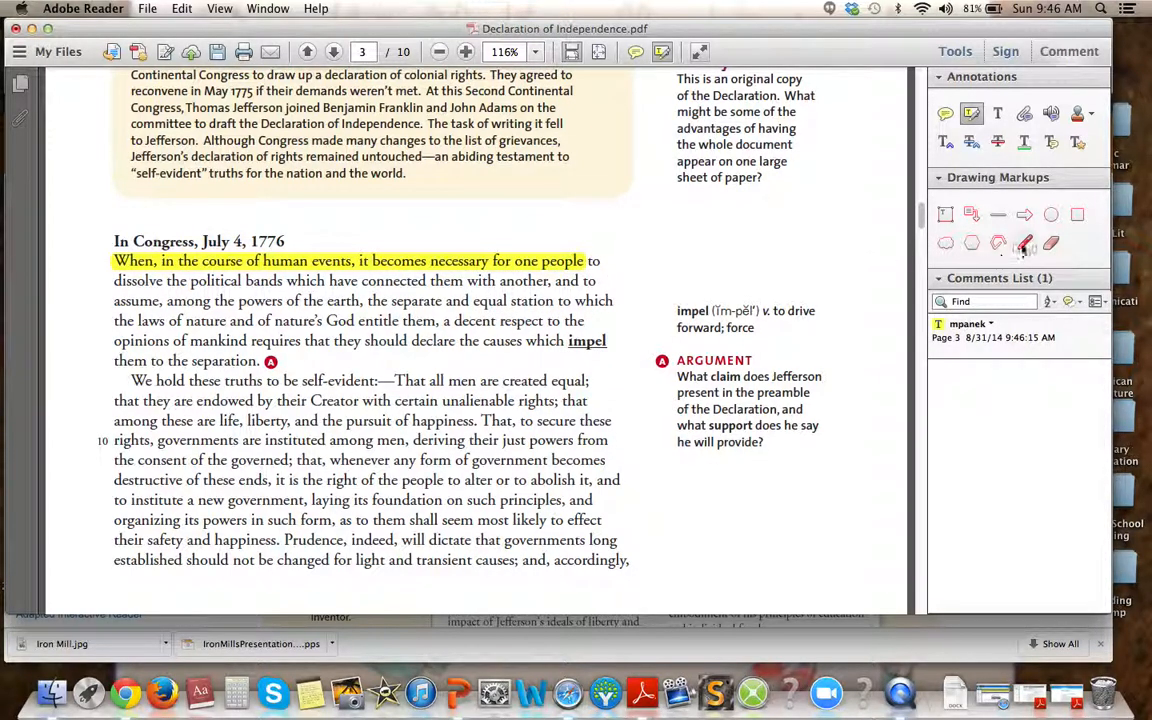
# Draw freehand an underline beneath "opinions of mankind requires" and a circle around "they" with an arrow to the handwritten word "note"
pyautogui.click(1025, 246)
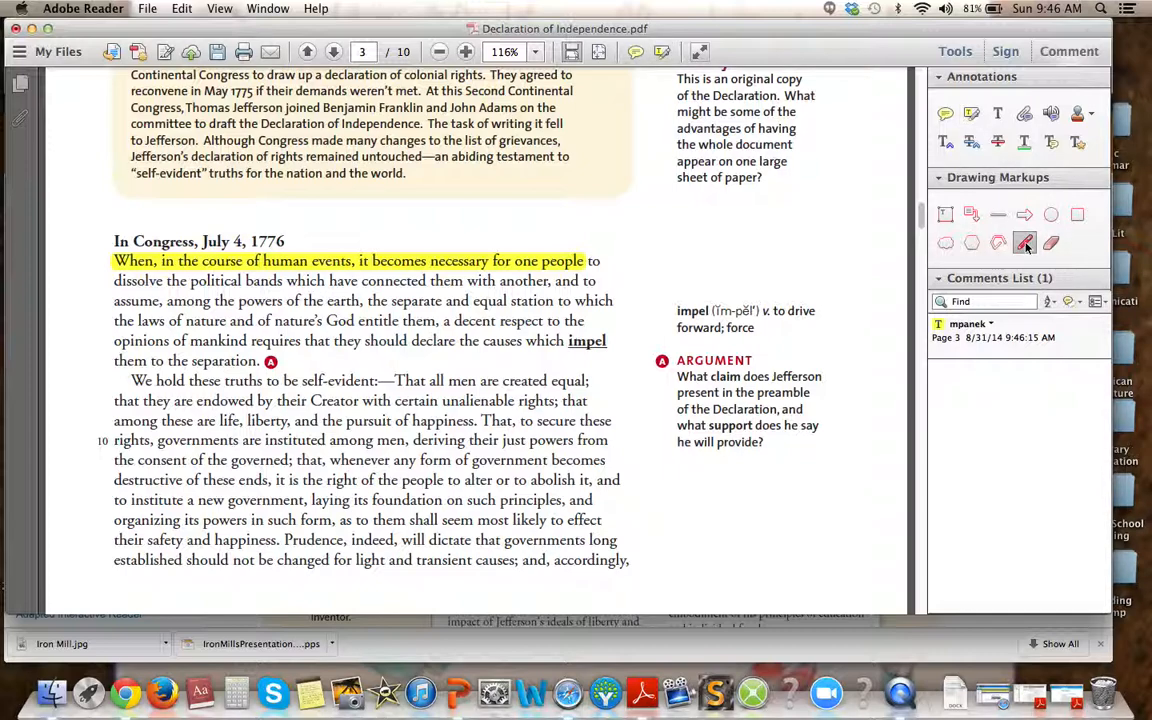
pyautogui.moveTo(112, 347)
pyautogui.mouseDown()
pyautogui.moveTo(302, 343)
pyautogui.moveTo(333, 327)
pyautogui.moveTo(400, 367)
pyautogui.moveTo(438, 368)
pyautogui.mouseUp()
pyautogui.moveTo(446, 353)
pyautogui.mouseDown()
pyautogui.moveTo(449, 363)
pyautogui.moveTo(447, 352)
pyautogui.mouseUp()
pyautogui.moveTo(461, 349)
pyautogui.mouseDown()
pyautogui.moveTo(465, 366)
pyautogui.moveTo(484, 362)
pyautogui.mouseUp()
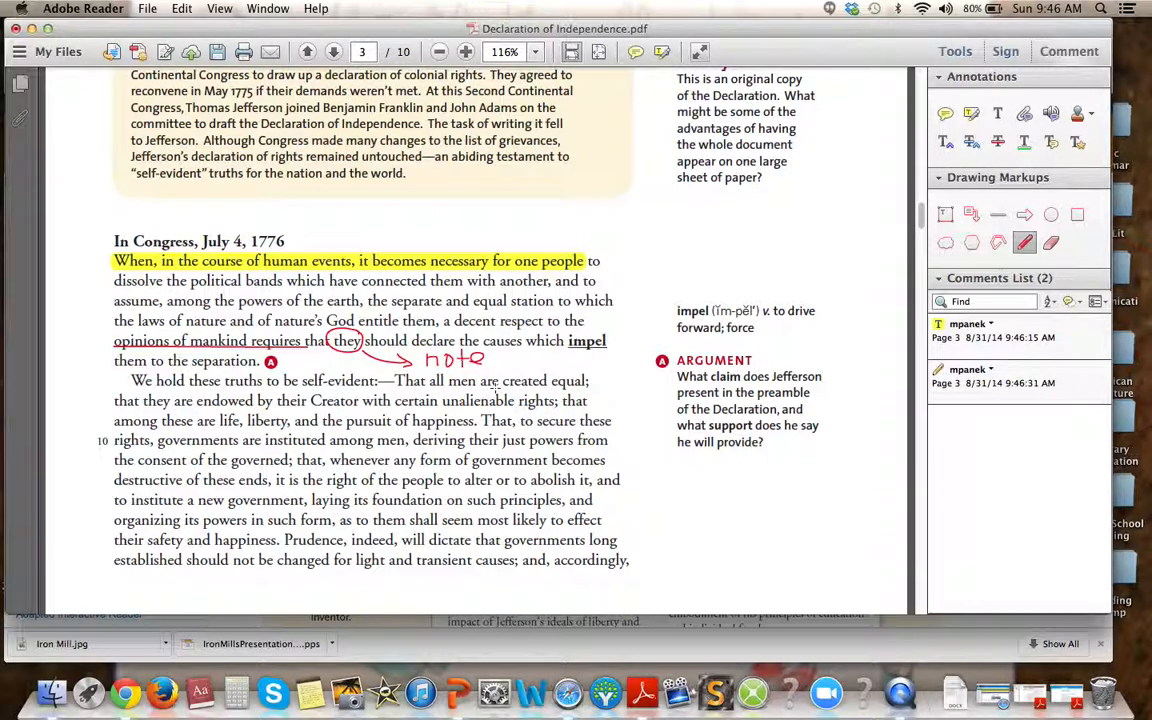
# Add a sticky note at the end of the line ending in "likely to effect", reading "This is my sample note."
pyautogui.click(946, 117)
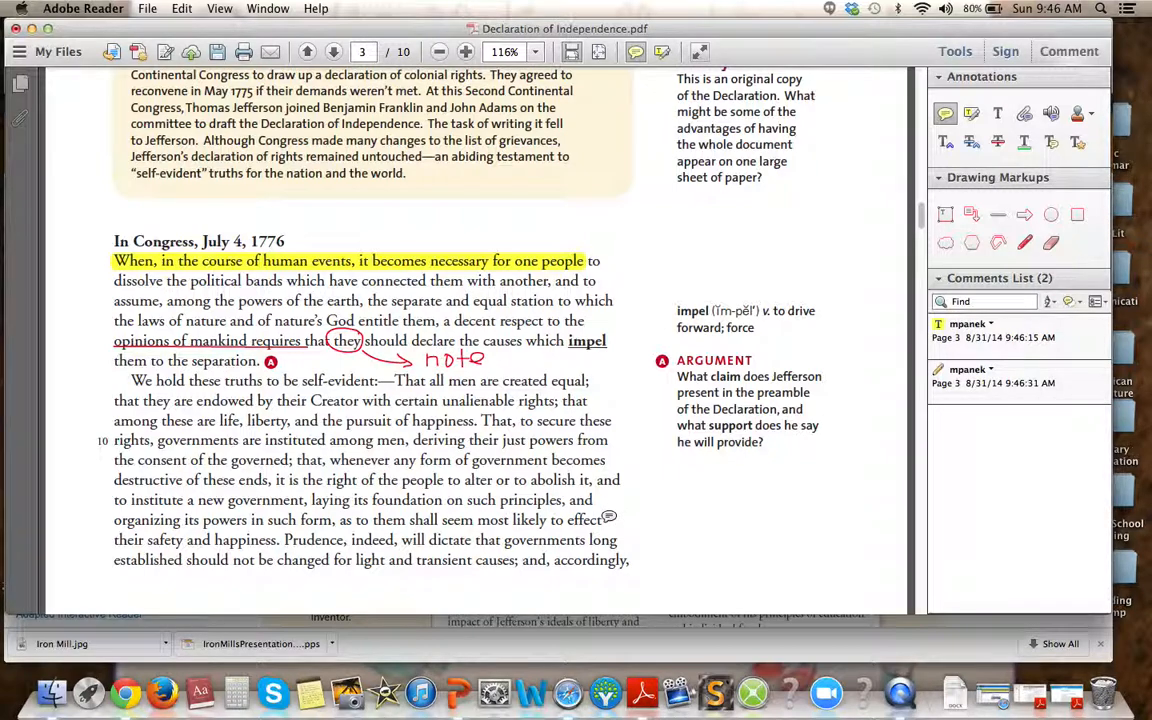
pyautogui.click(604, 514)
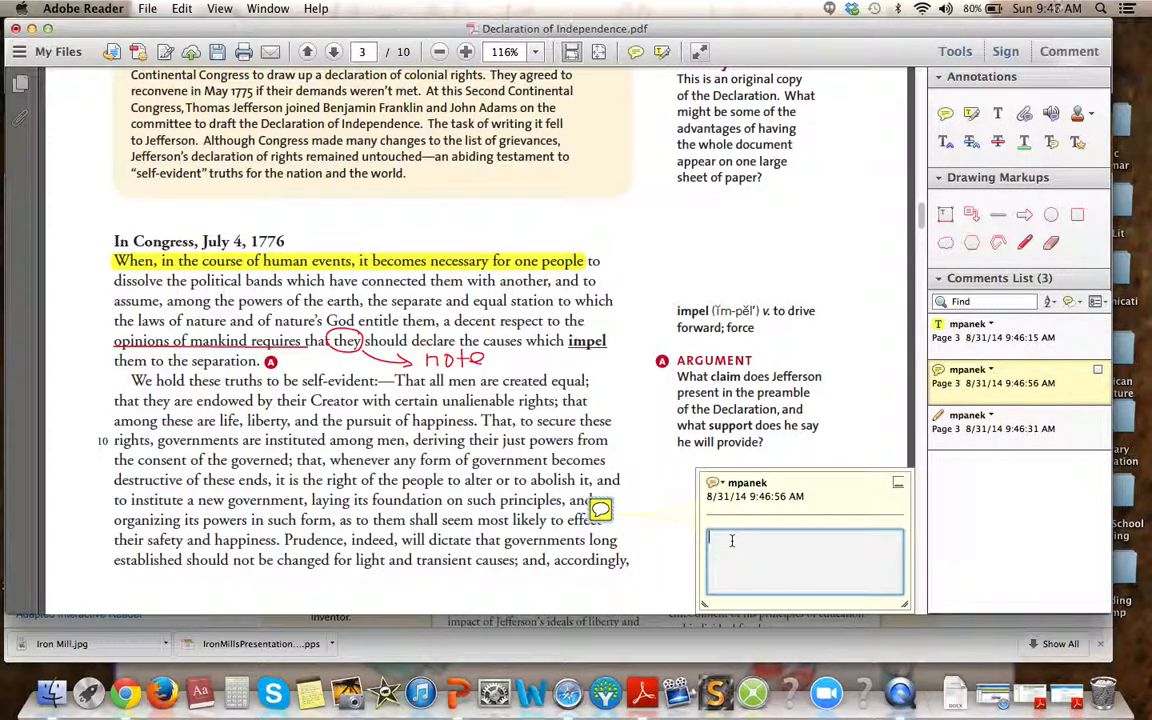
pyautogui.write('This is my sample note.')
pyautogui.click(665, 513)
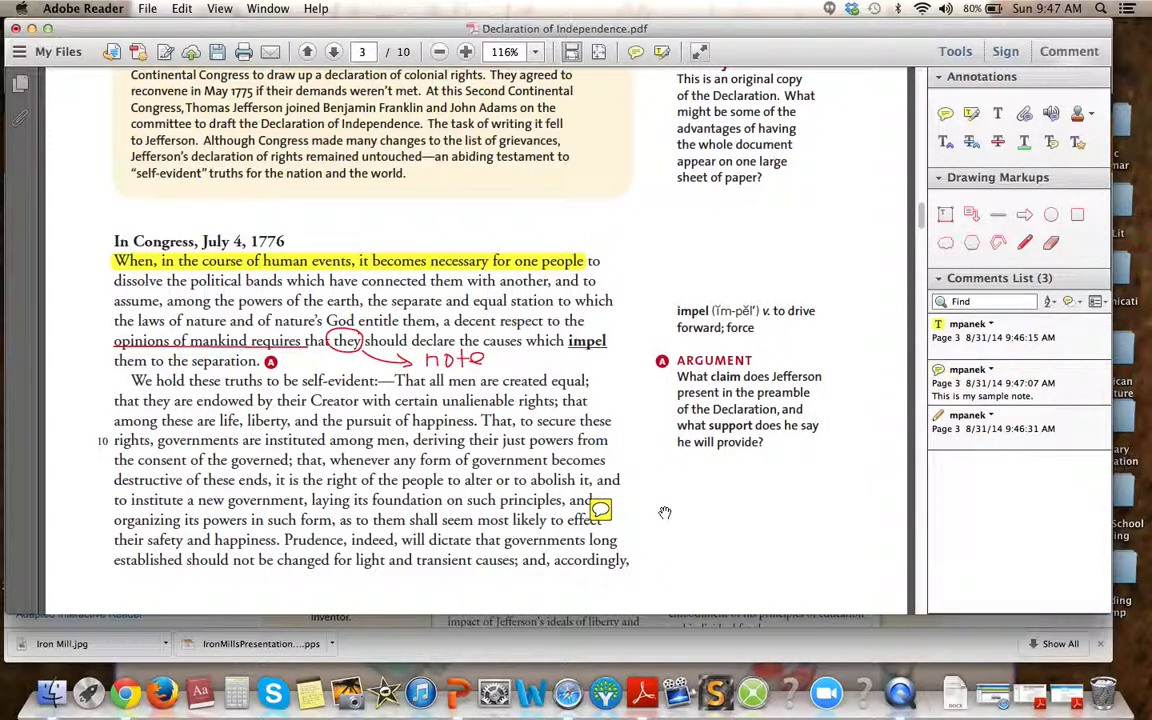
# Reopen the sticky note to read its text, and close it again
pyautogui.doubleClick(600, 509)
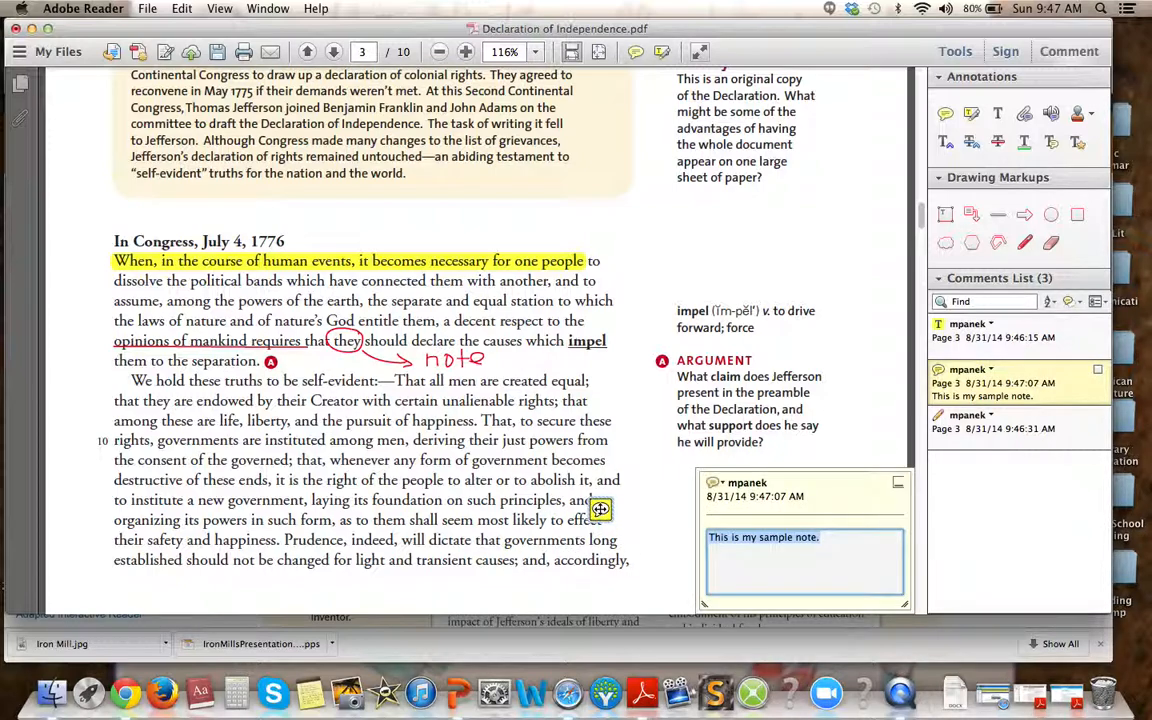
pyautogui.click(640, 458)
pyautogui.moveTo(600, 506)
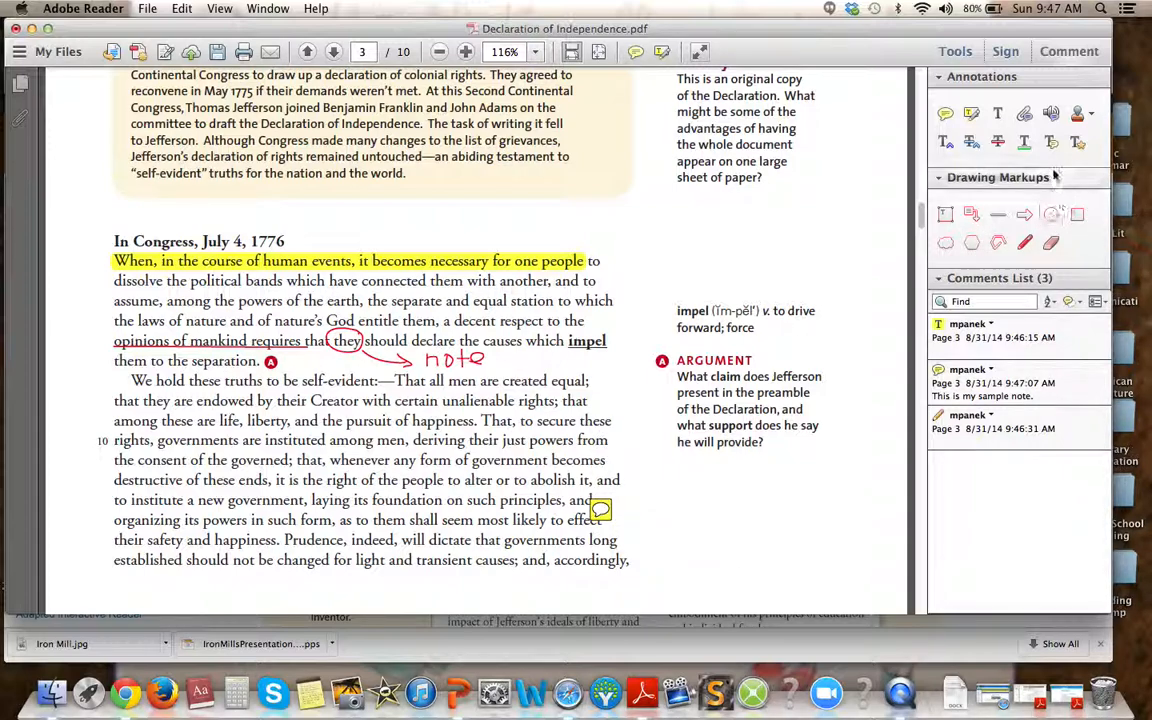
# Record an audio comment after "to secure these" in the second paragraph, using the Sound icon for the attachment
pyautogui.click(1051, 114)
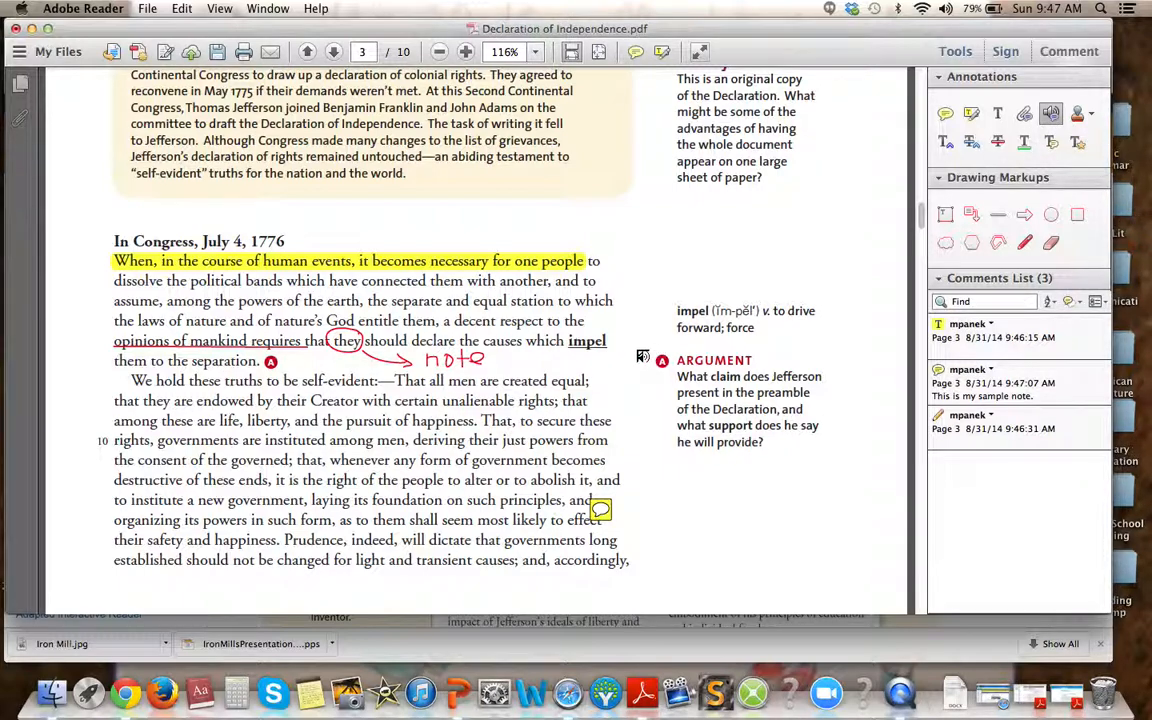
pyautogui.click(617, 421)
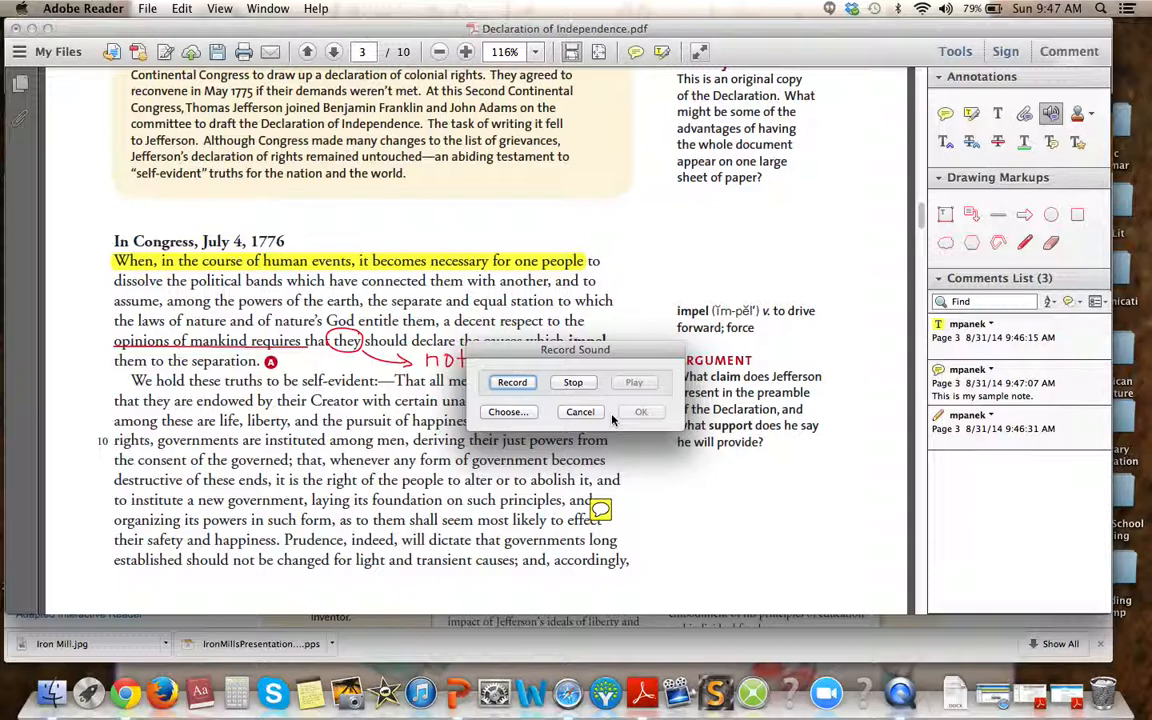
pyautogui.click(512, 384)
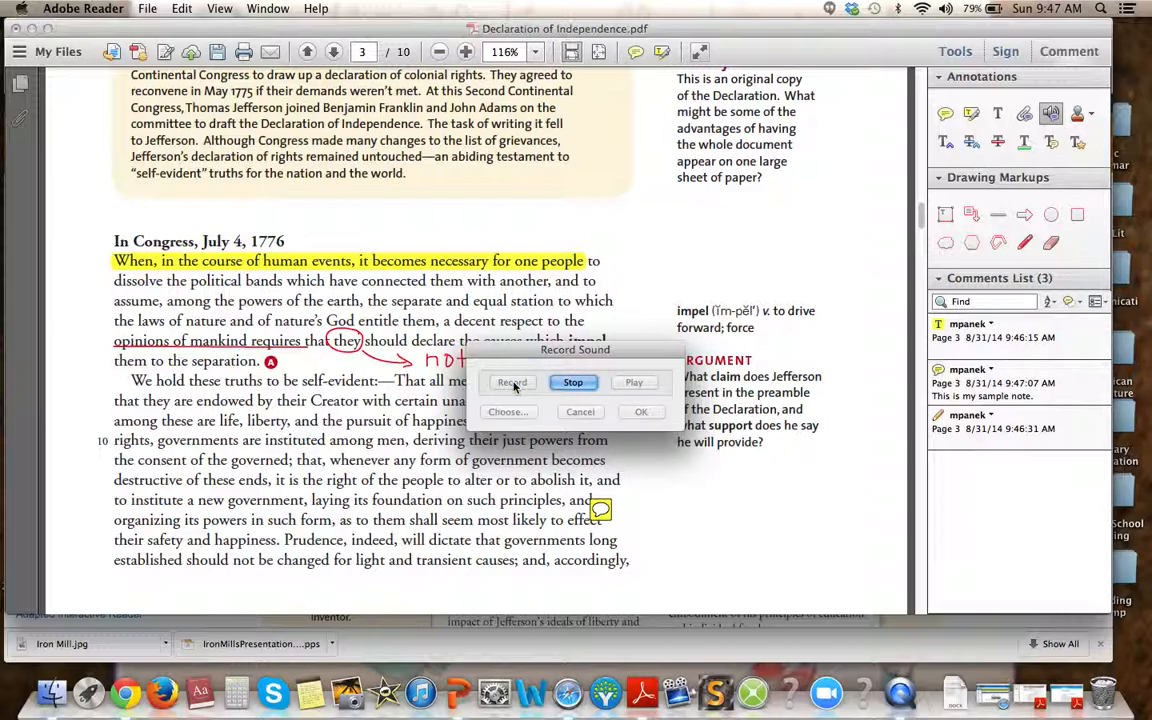
pyautogui.click(572, 384)
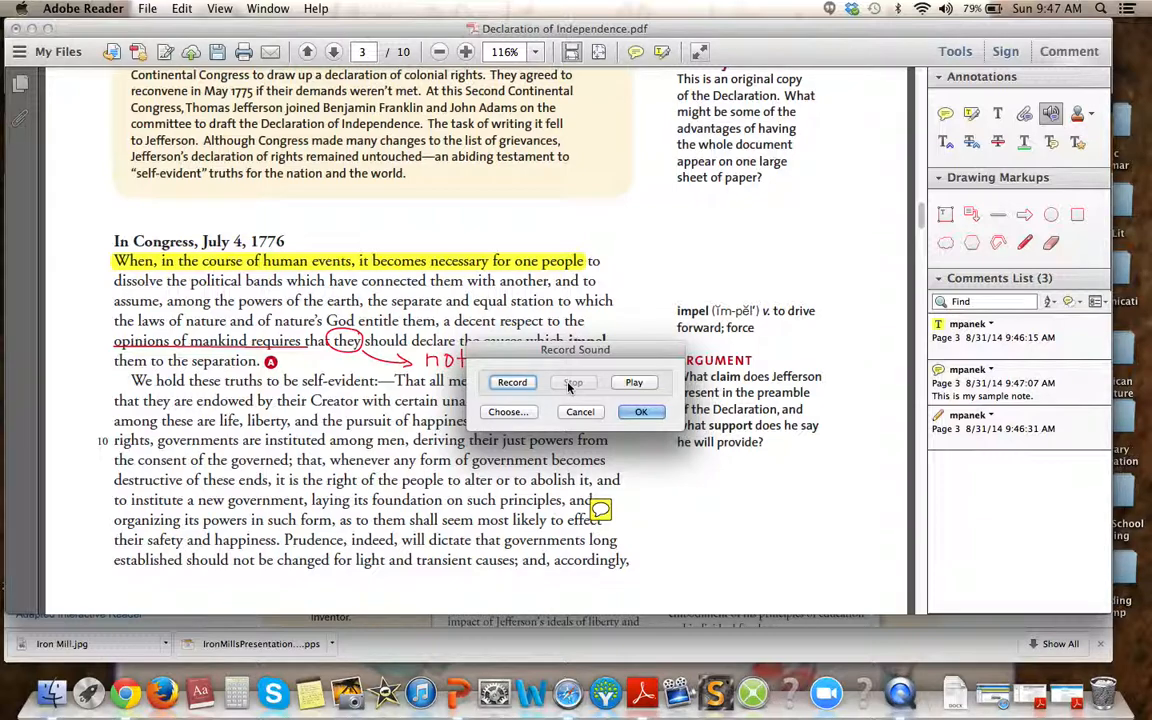
pyautogui.click(645, 413)
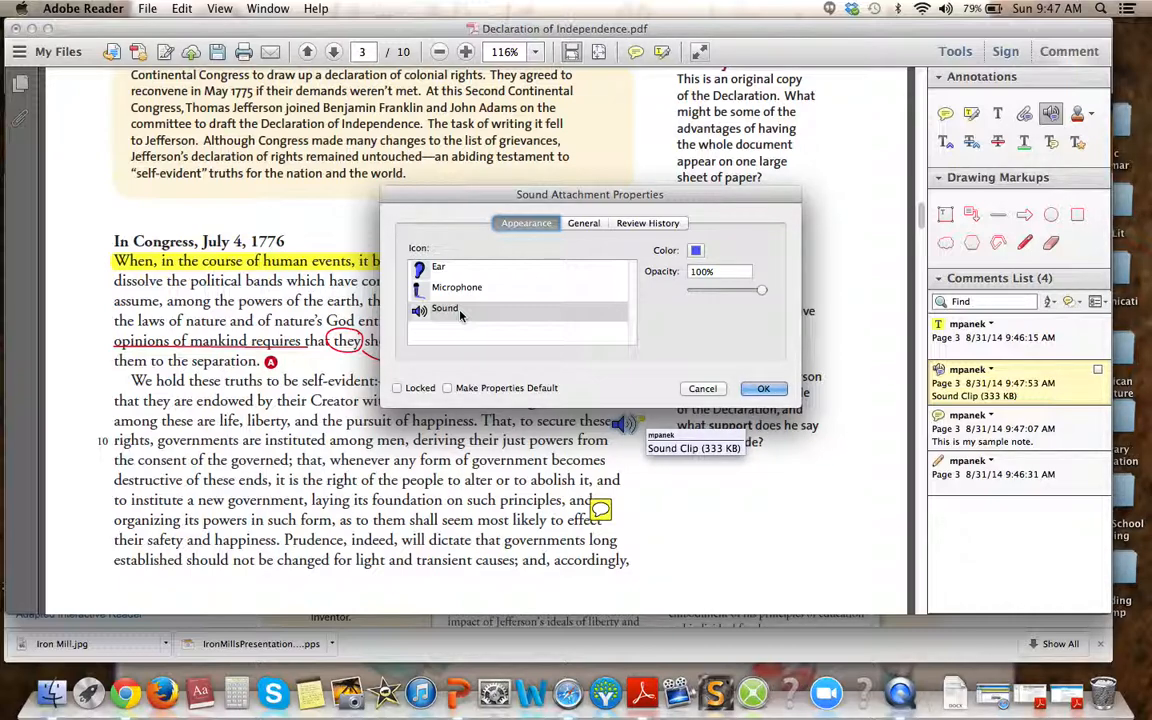
pyautogui.click(460, 312)
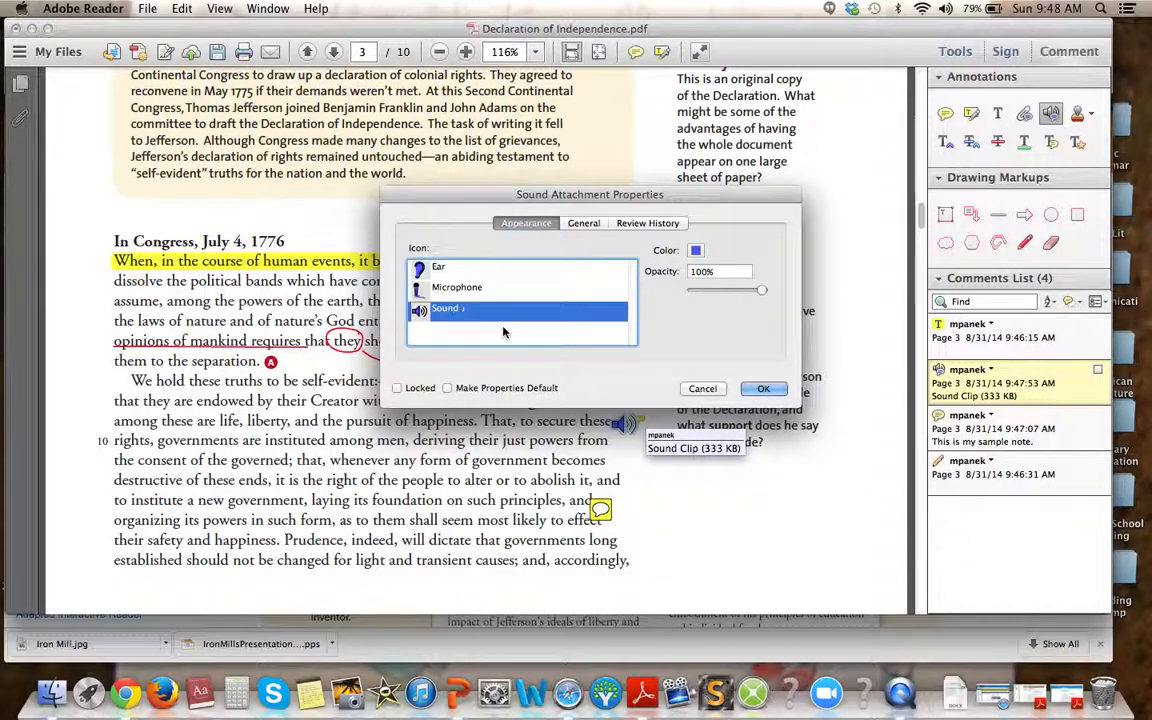
pyautogui.click(762, 388)
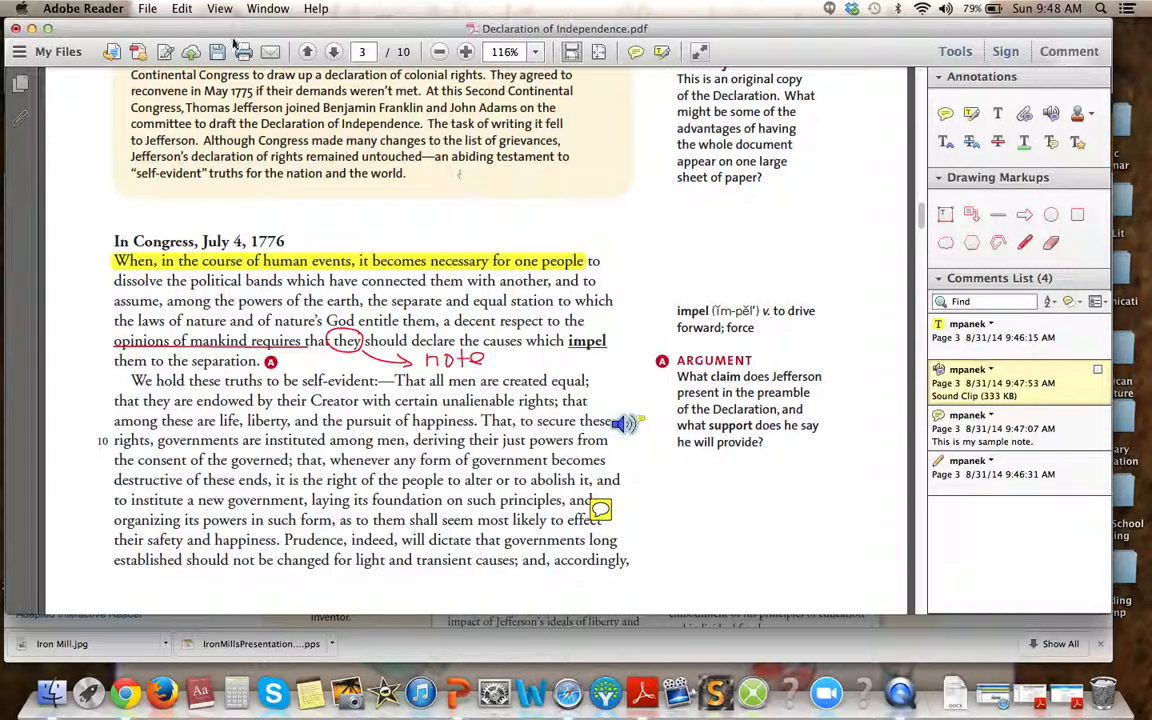
# Show the save commands available for the annotated Declaration of Independence PDF, and minimize its window
pyautogui.click(147, 9)
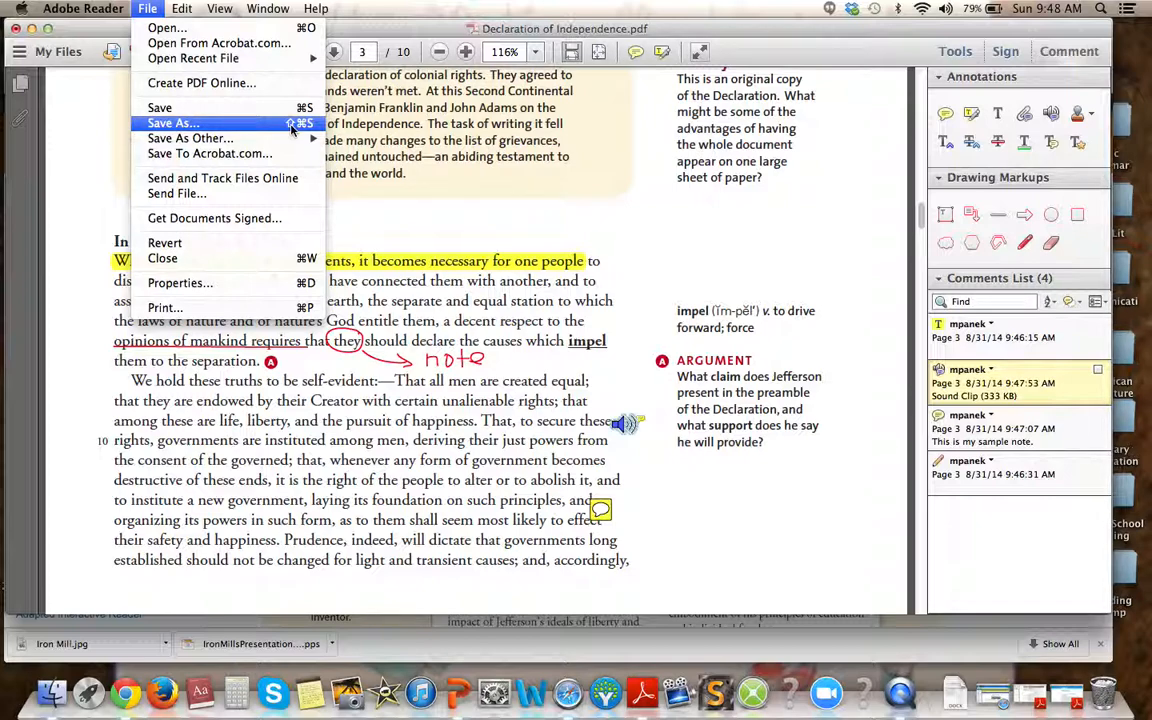
pyautogui.click(567, 213)
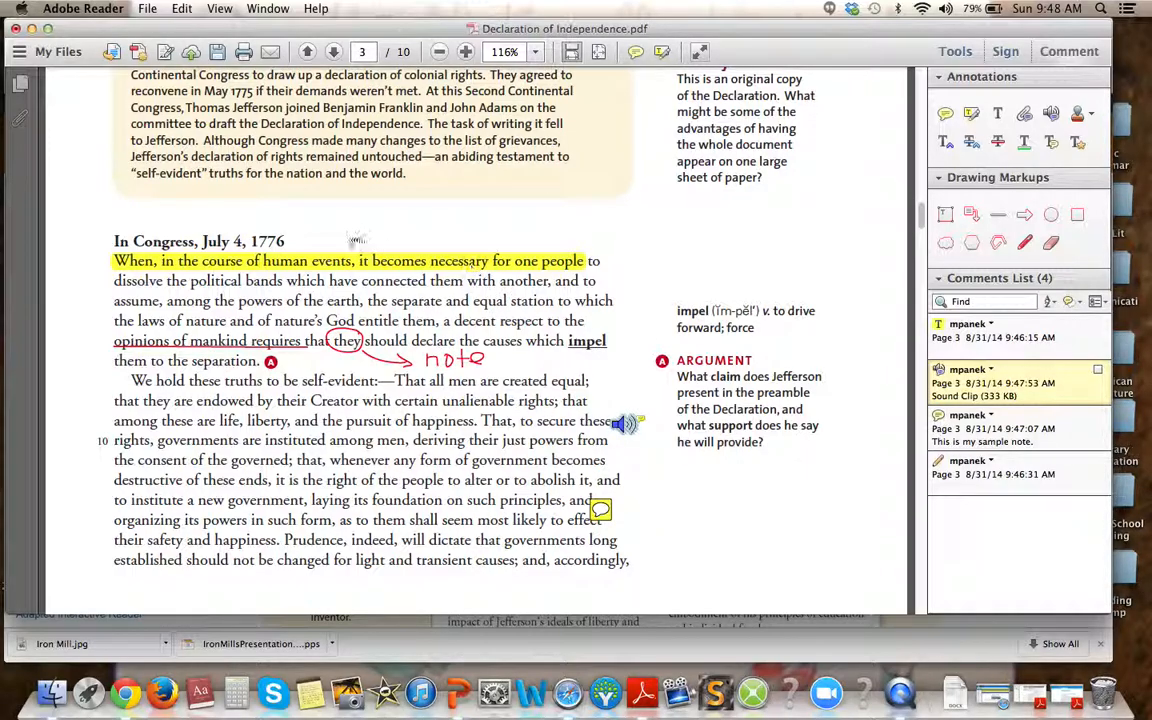
pyautogui.click(15, 28)
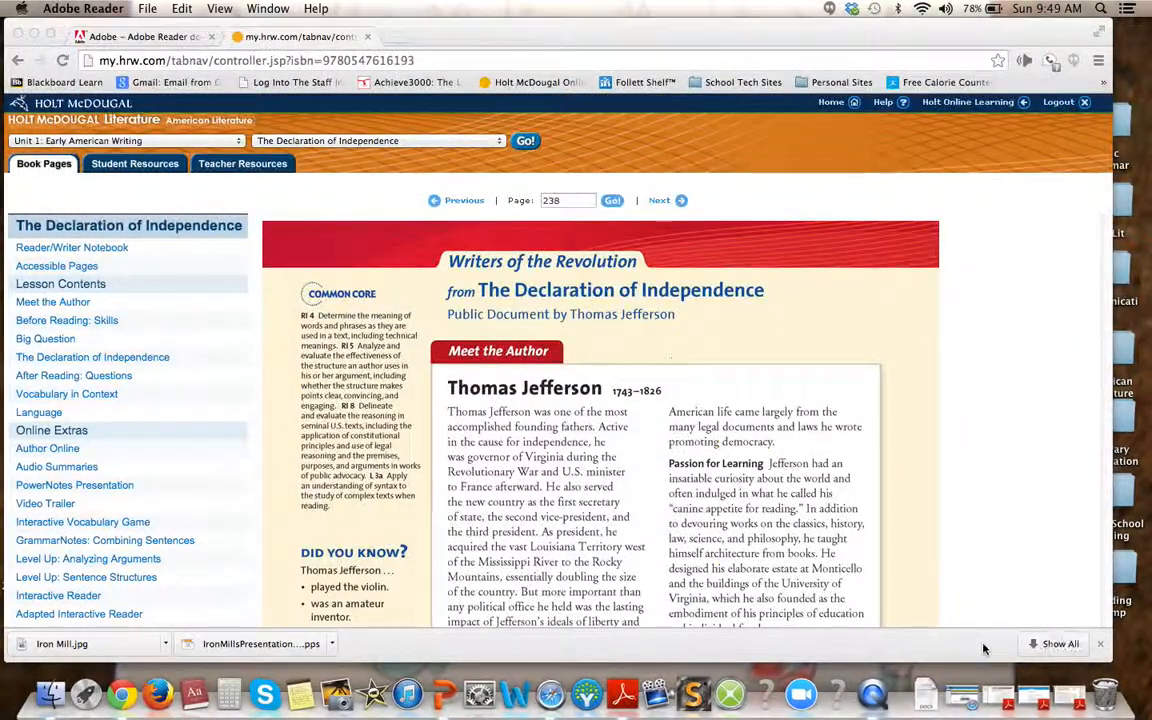
# Restore u3_stopdeath_air.pdf and go through the Dickinson poem to the question B answer lines on page 4, briefly showing the comment tools
pyautogui.click(1018, 690)
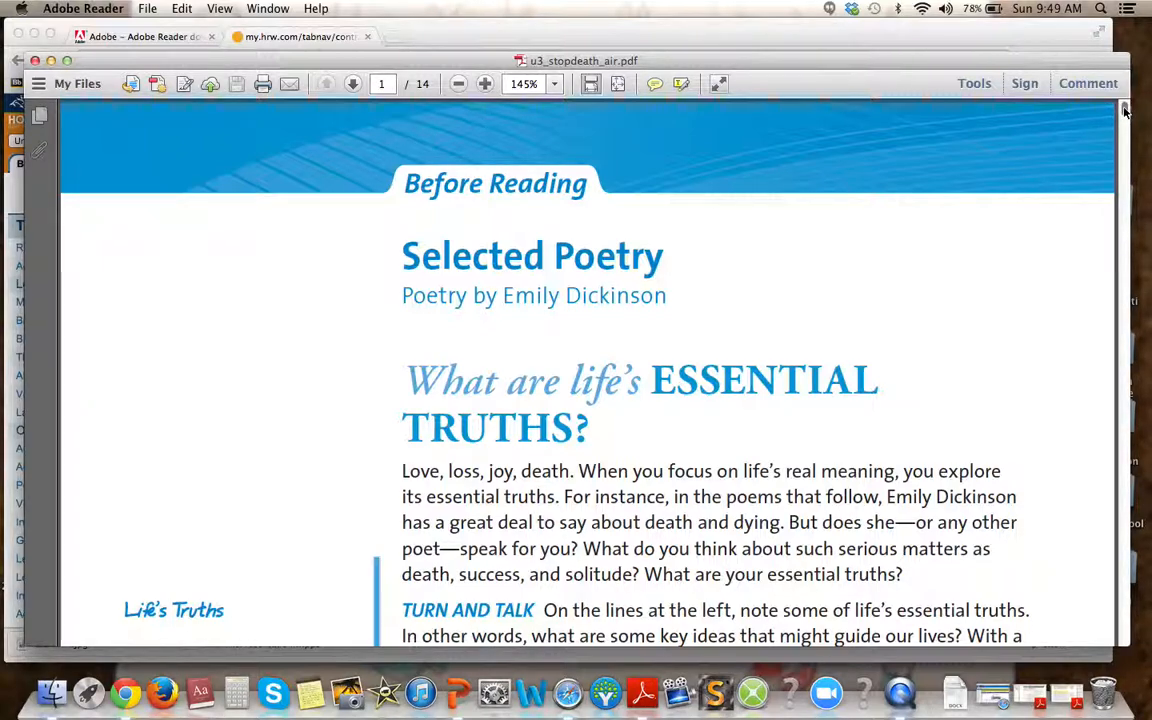
pyautogui.moveTo(1124, 110); pyautogui.dragTo(1110, 200)
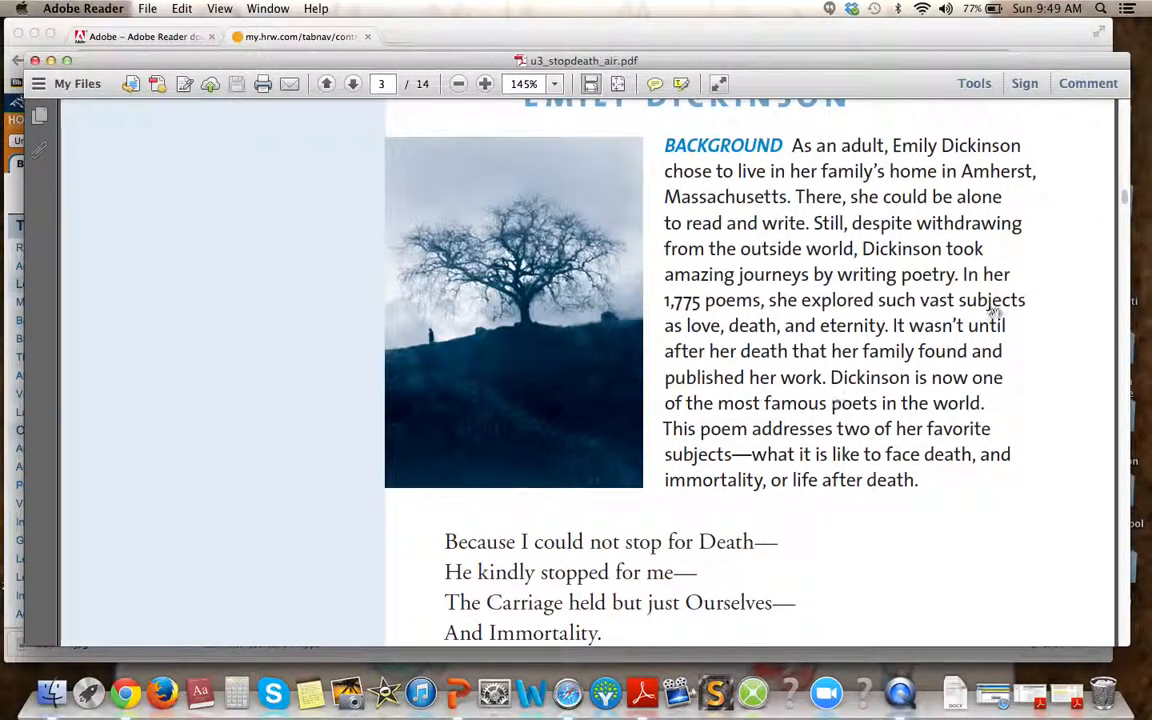
pyautogui.moveTo(1124, 198); pyautogui.dragTo(1124, 211)
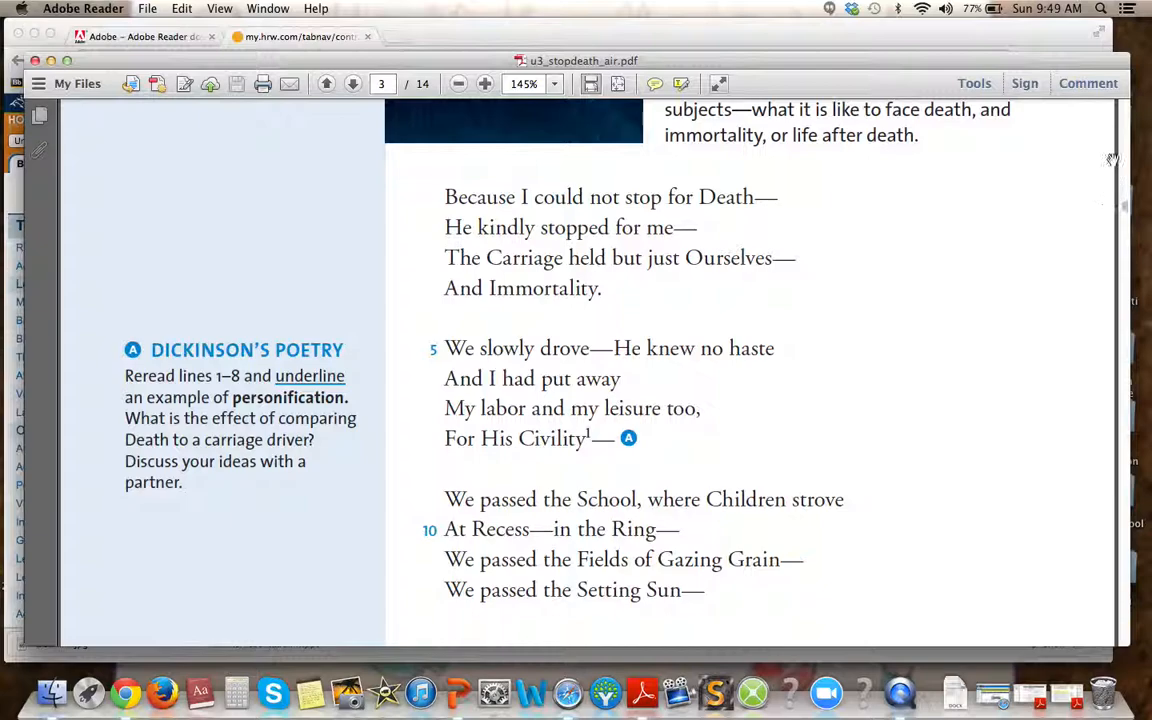
pyautogui.click(1088, 84)
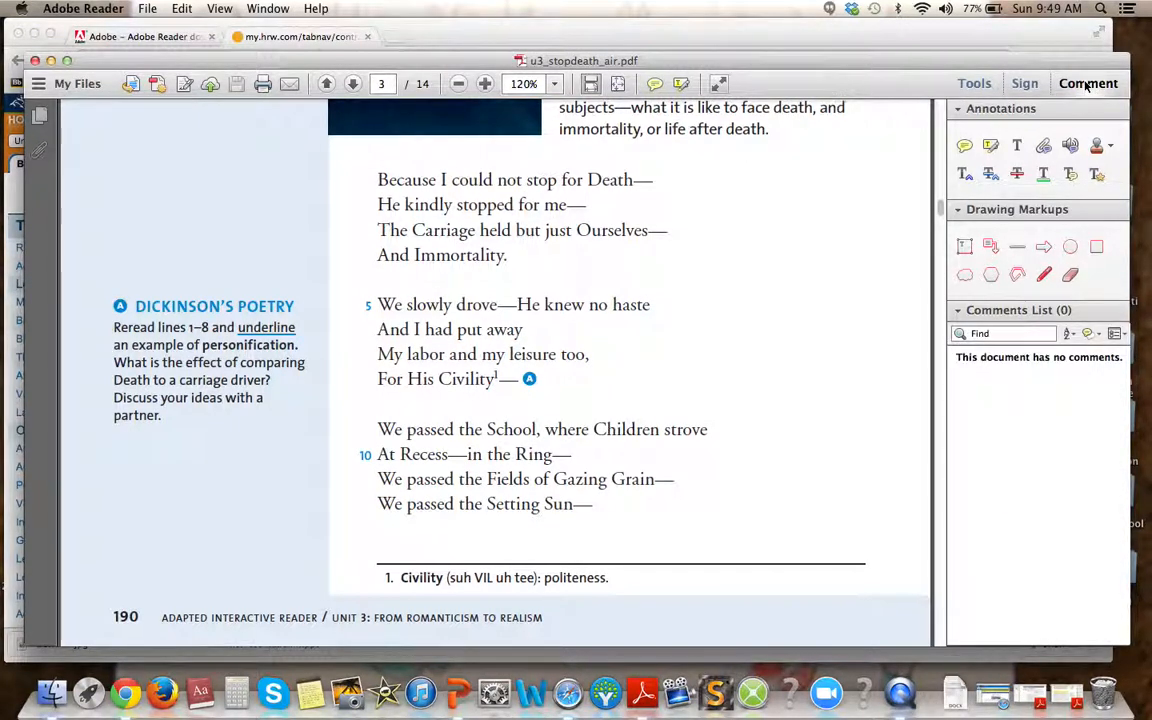
pyautogui.click(1088, 84)
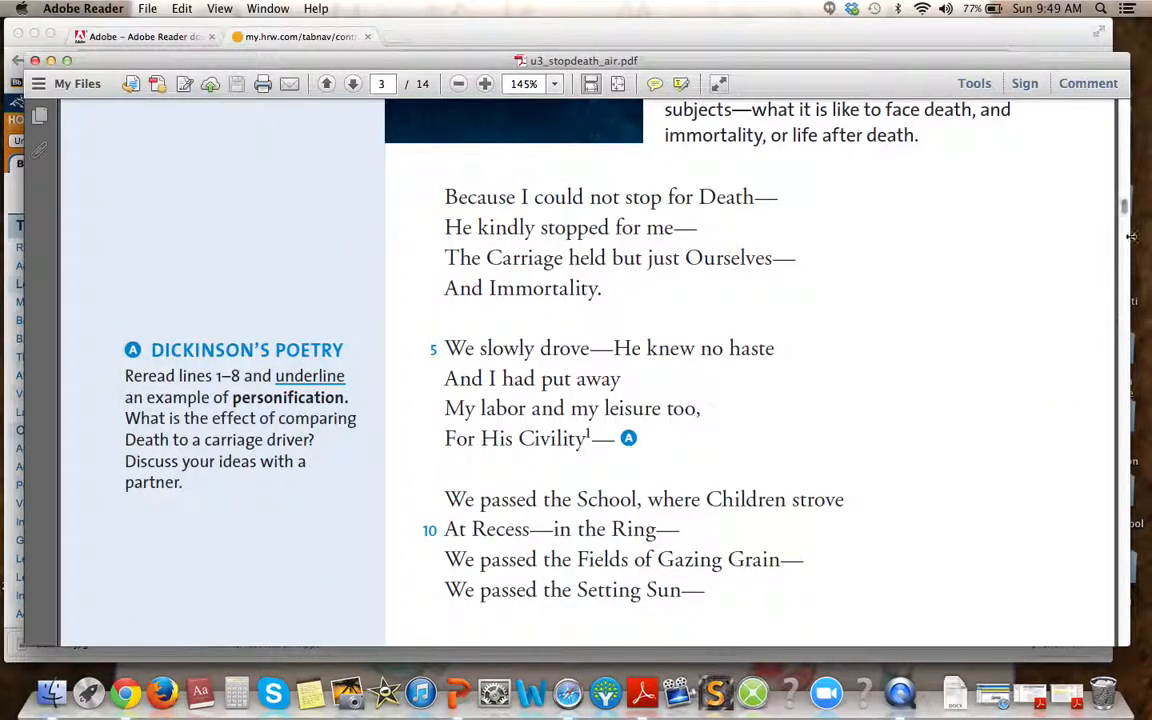
pyautogui.moveTo(1122, 210); pyautogui.dragTo(1122, 237)
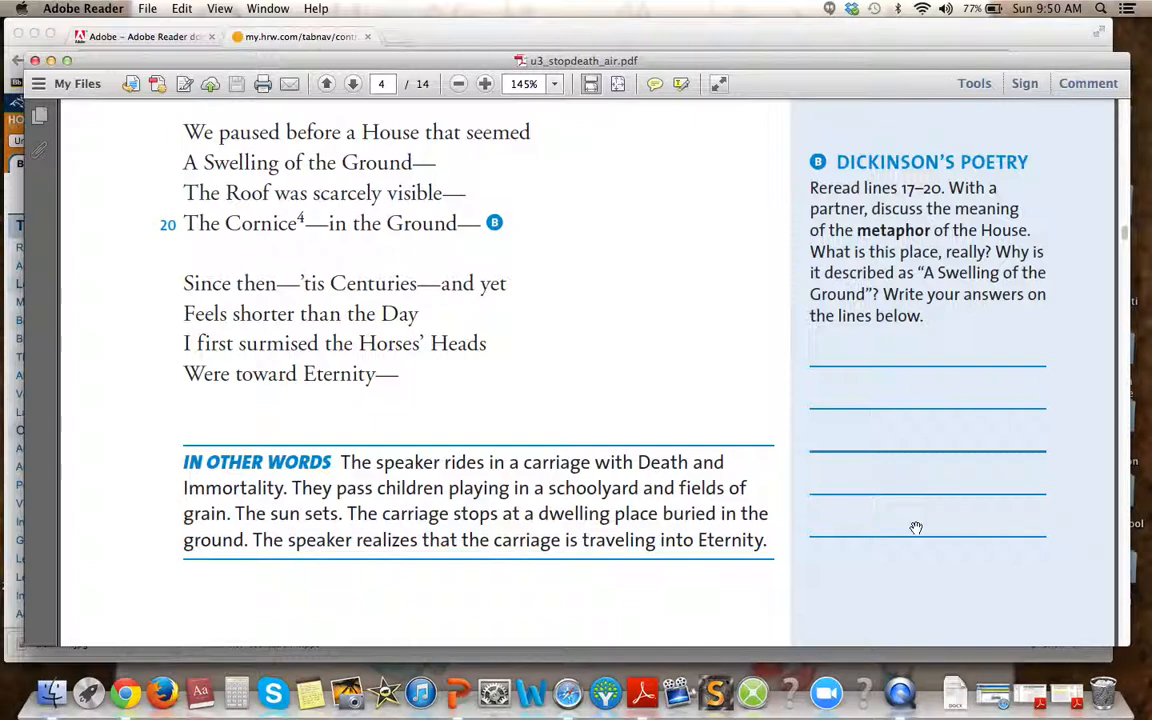
# Add a red text comment reading "My answer is ...." on the first answer line below question B on page 4
pyautogui.click(1090, 85)
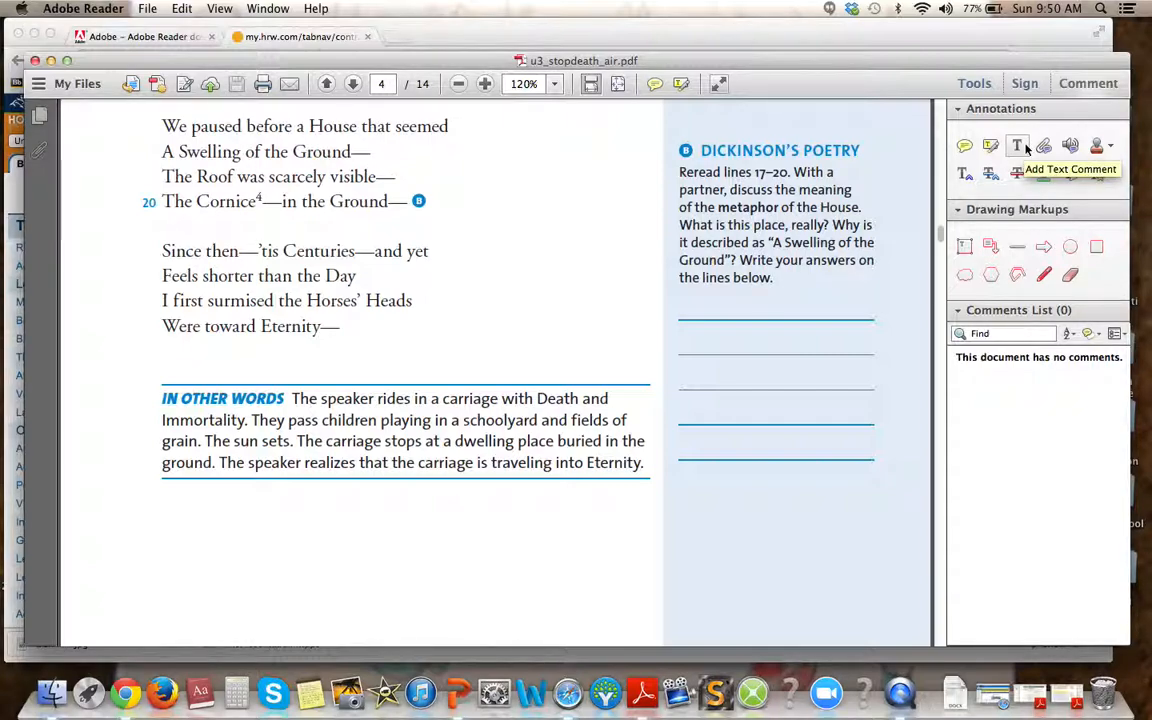
pyautogui.click(1016, 146)
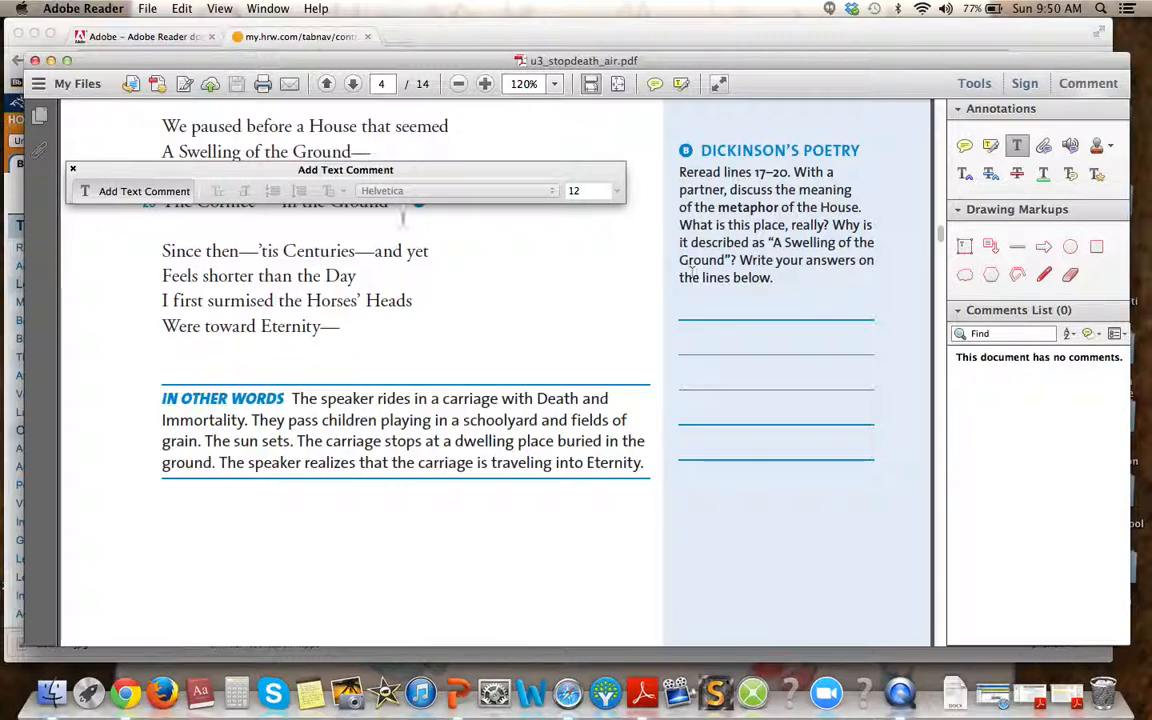
pyautogui.moveTo(448, 169); pyautogui.dragTo(617, 114)
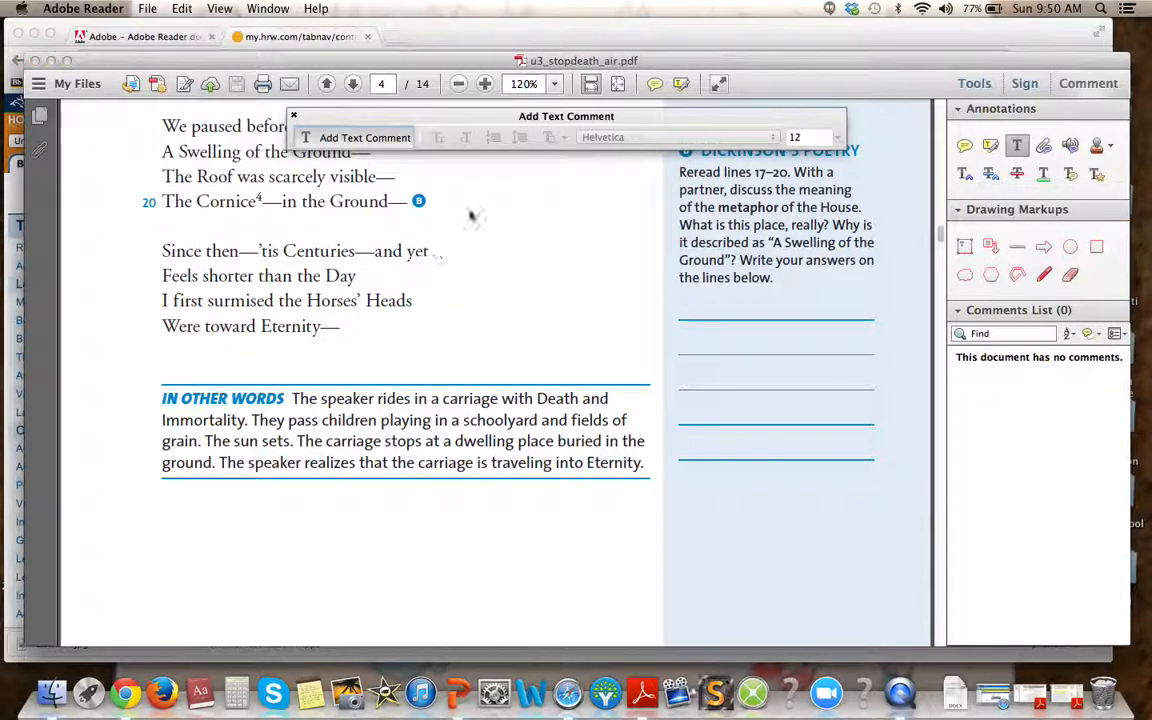
pyautogui.click(683, 310)
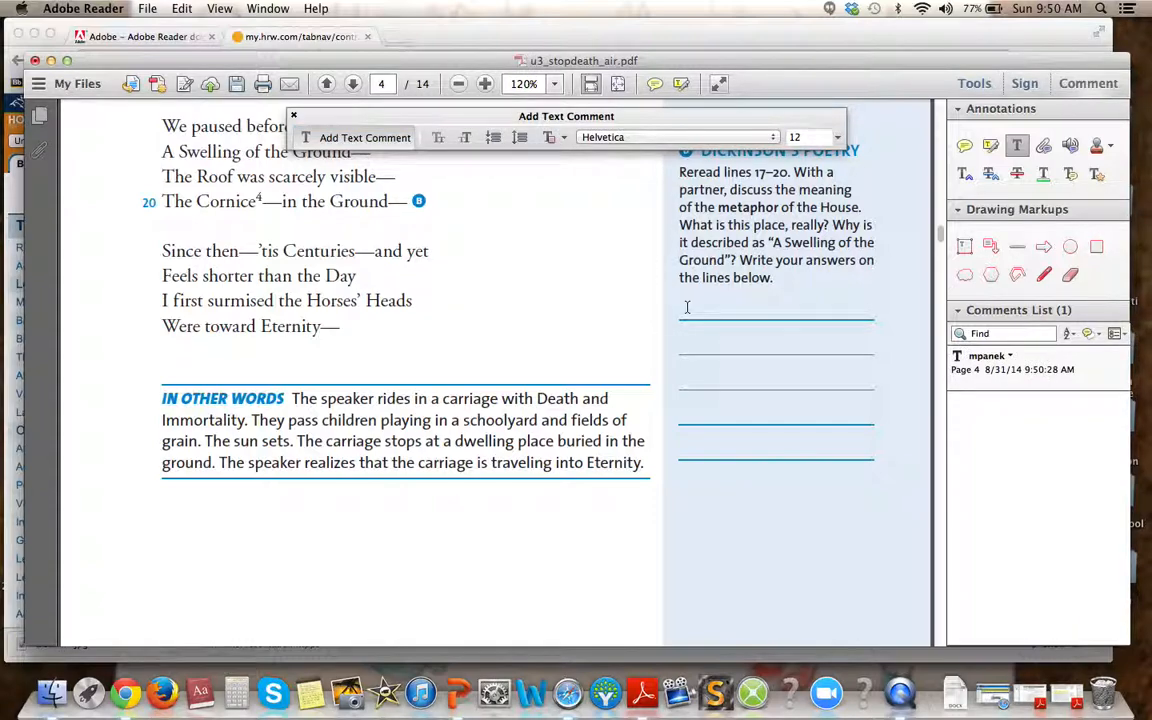
pyautogui.click(560, 139)
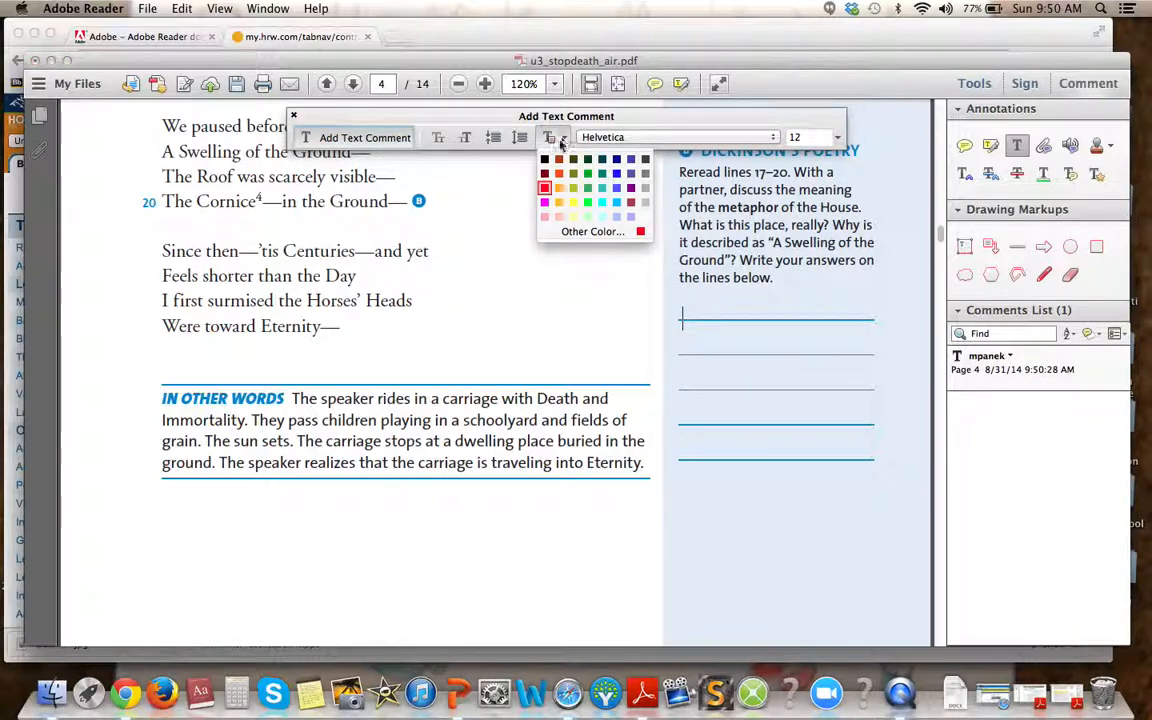
pyautogui.click(545, 187)
pyautogui.write('My answer is ....')
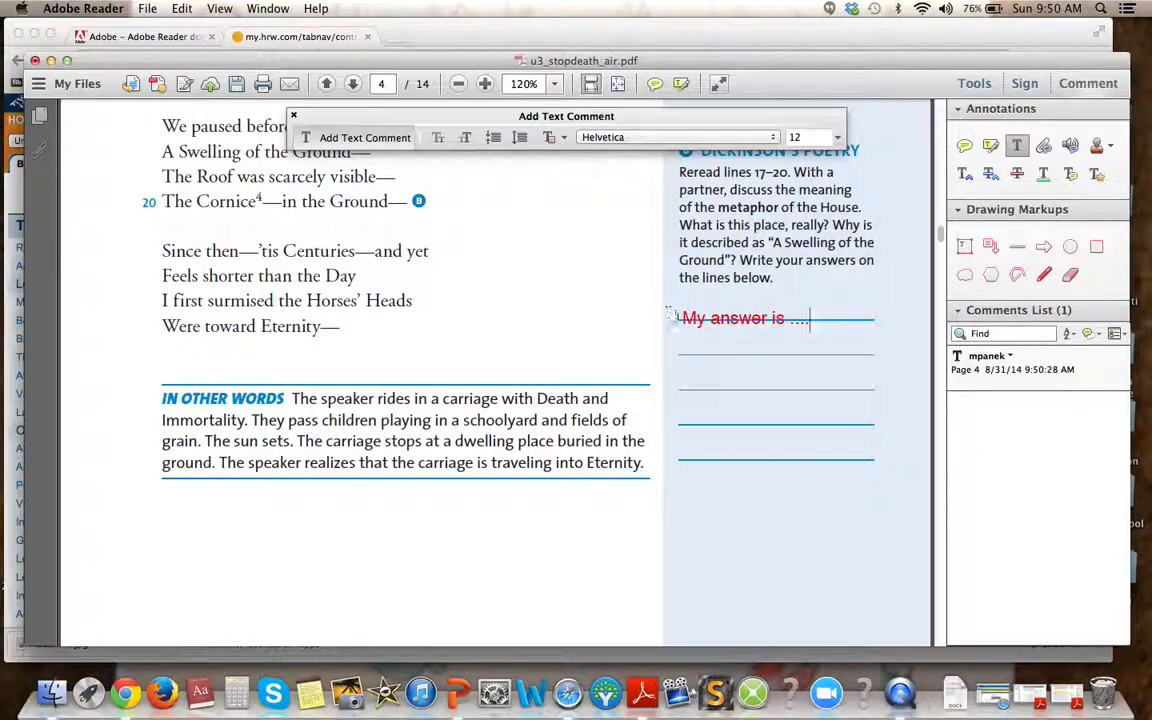
# Show the save commands for the answered poetry PDF, close the text comment formatting bar and minimize the document
pyautogui.click(148, 9)
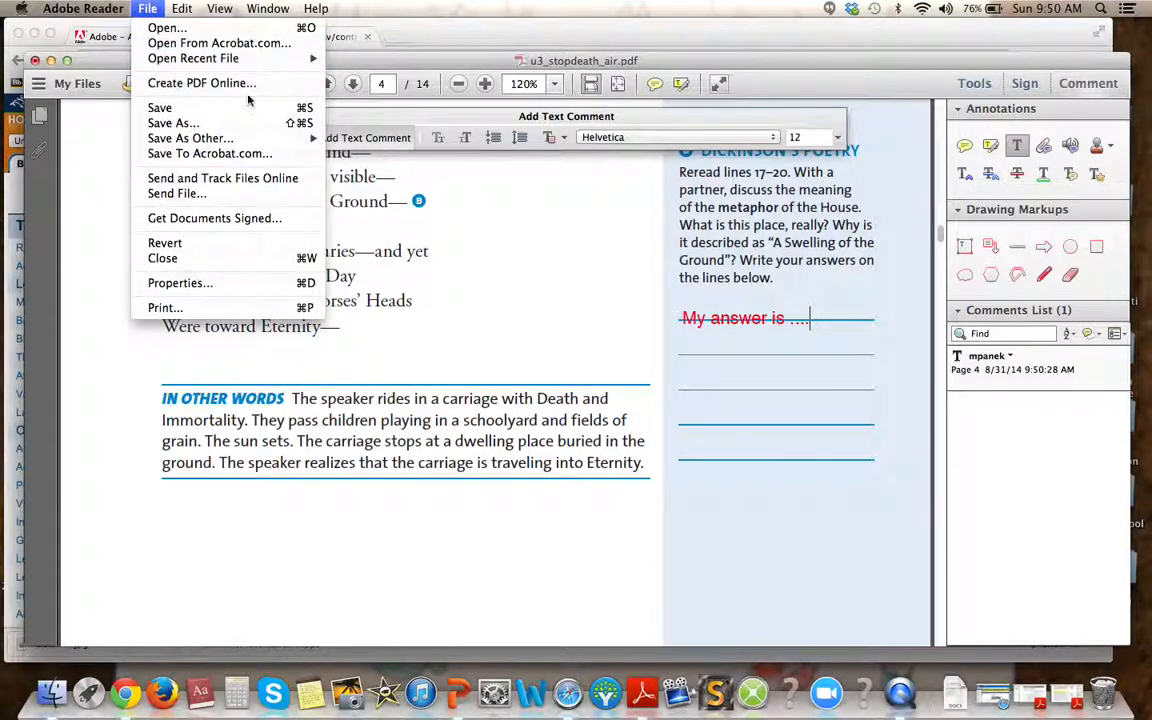
pyautogui.click(484, 245)
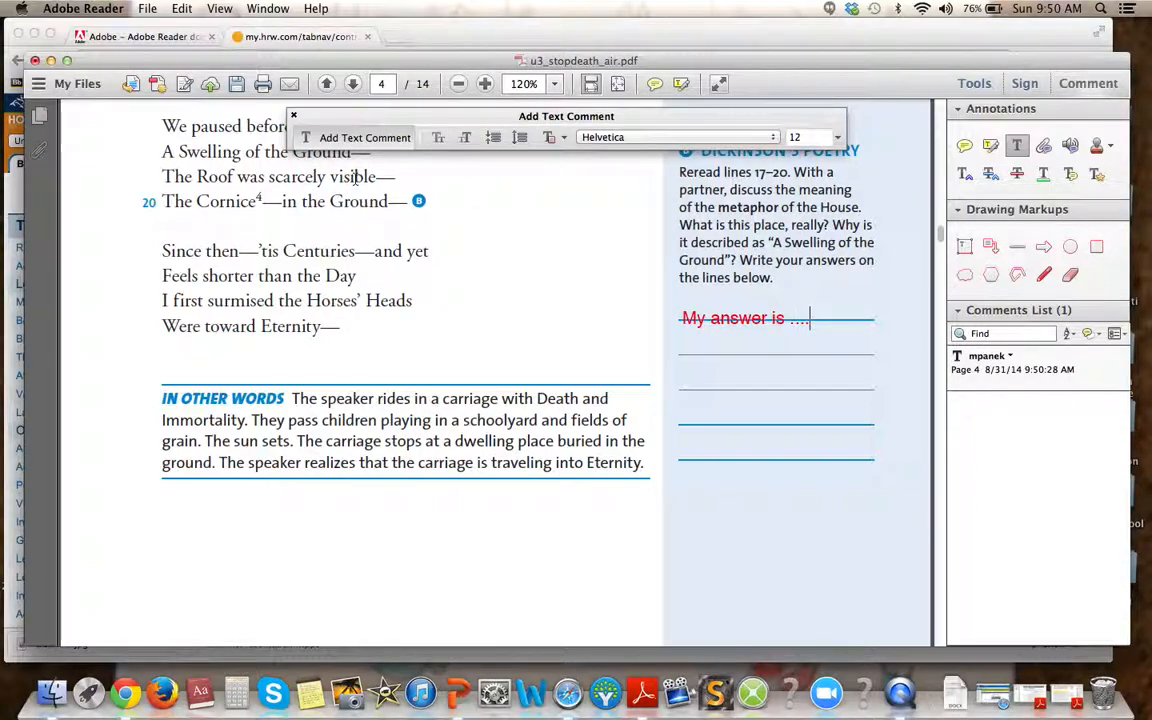
pyautogui.click(294, 117)
pyautogui.click(50, 61)
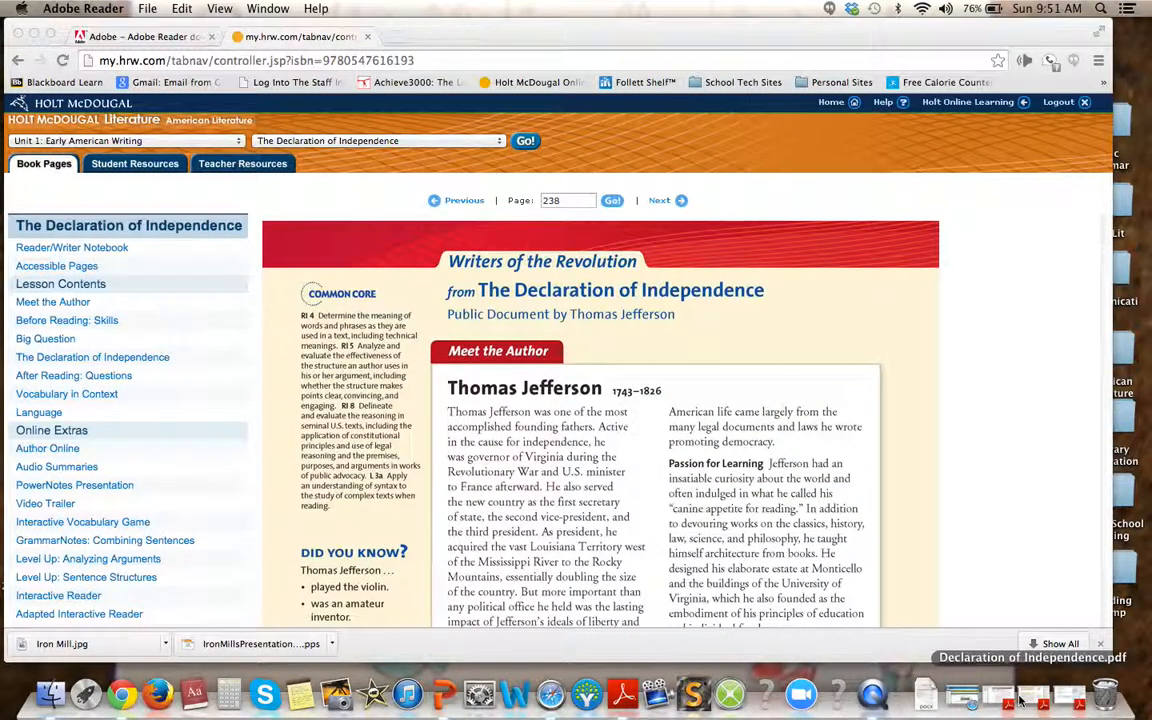
# Restore Commas.pdf and draw freehand commas after "red" and "yellow" in sentence 1 and a "C" on sentence 2's answer line
pyautogui.click(1000, 695)
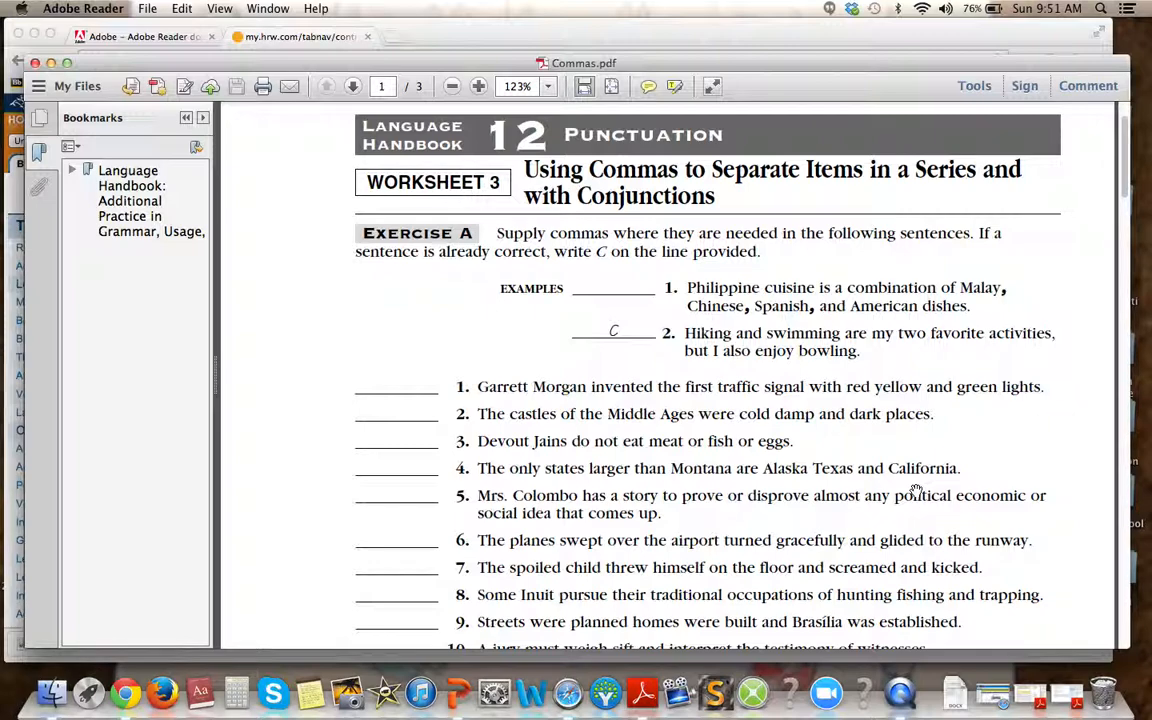
pyautogui.moveTo(1121, 122); pyautogui.dragTo(1124, 172)
pyautogui.click(1098, 88)
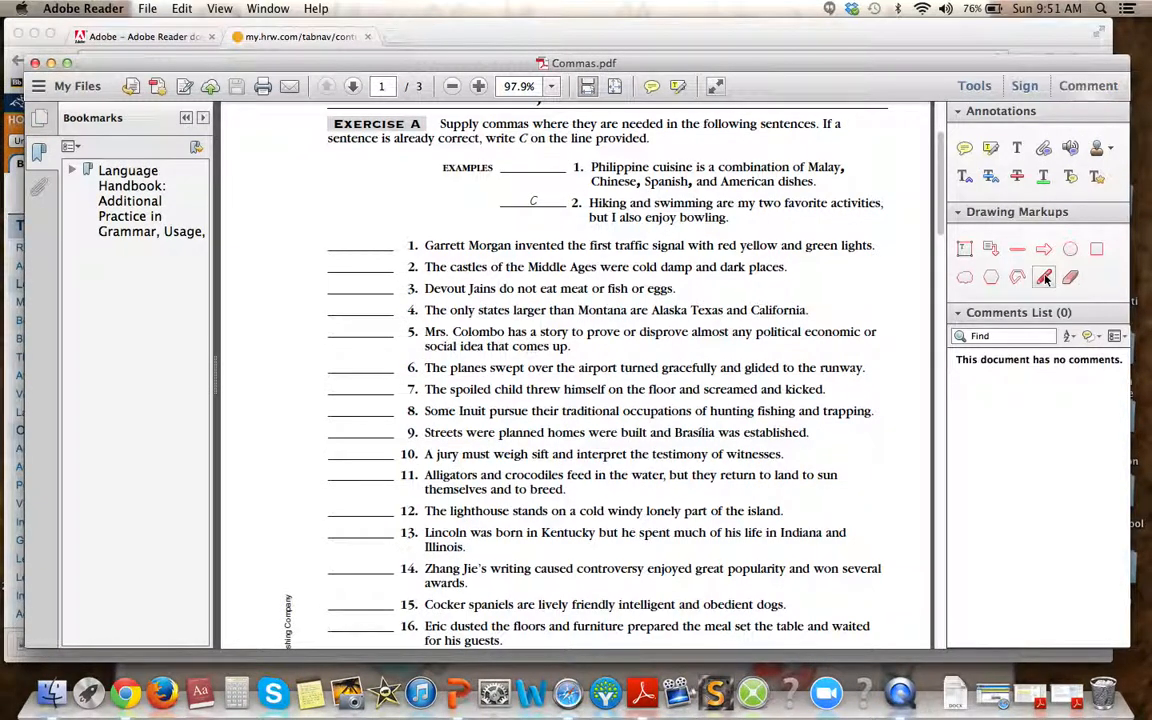
pyautogui.click(1044, 279)
pyautogui.moveTo(739, 244); pyautogui.dragTo(776, 254)
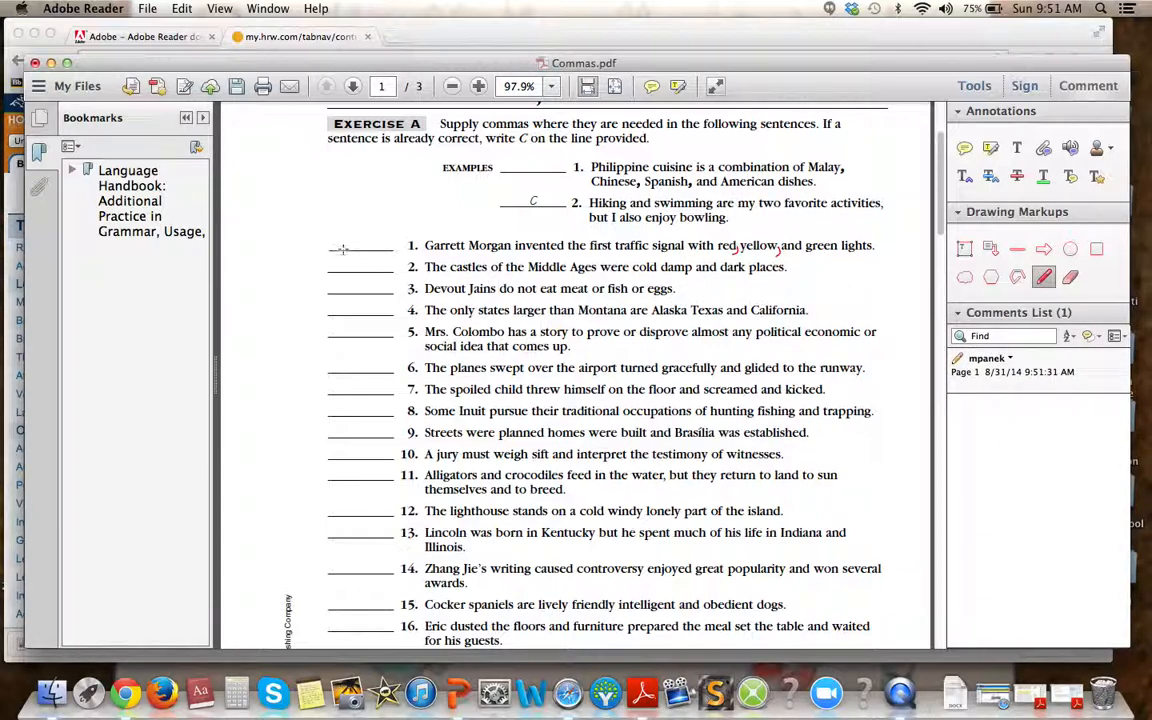
pyautogui.moveTo(369, 258); pyautogui.dragTo(370, 270)
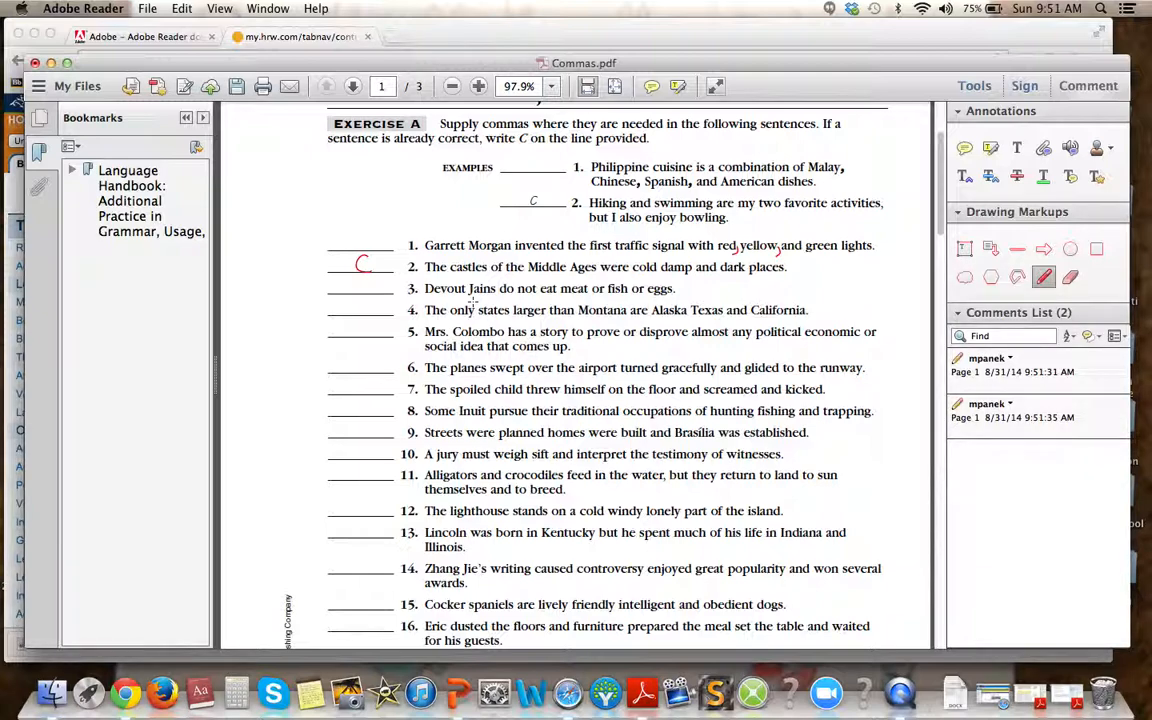
# Start adding a text comment to the Exercise A commas worksheet
pyautogui.click(1016, 148)
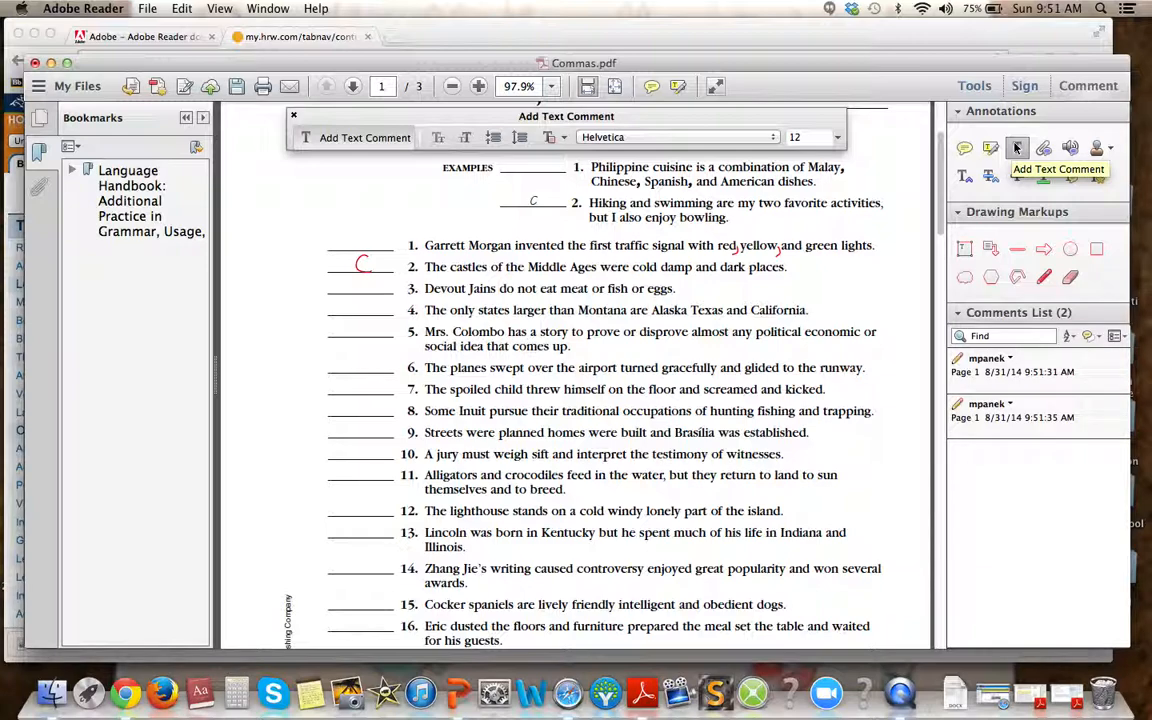